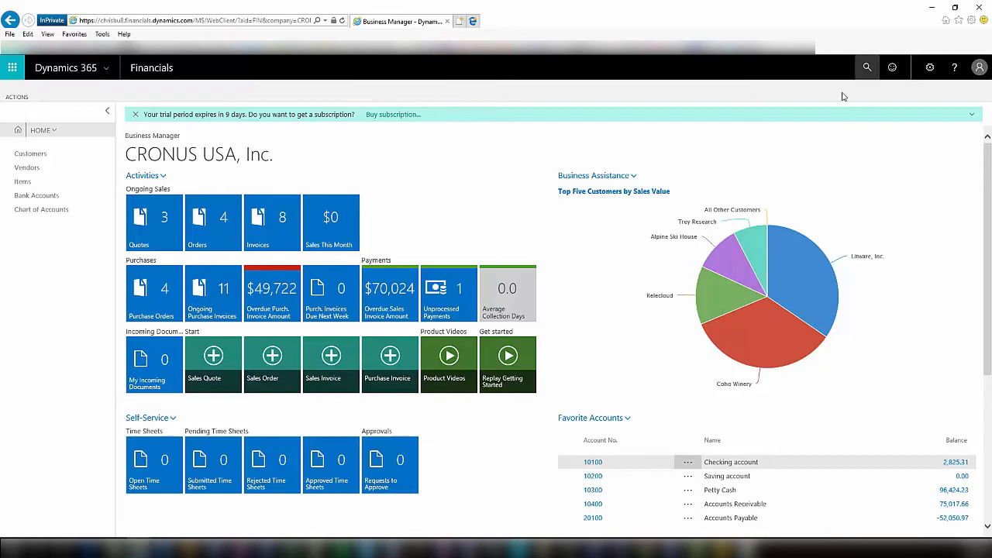
Search for 'Web', open Web Services, and scroll through the published pages and their OData URLs.
left_click(867, 68)
type("Web")
left_click(351, 251)
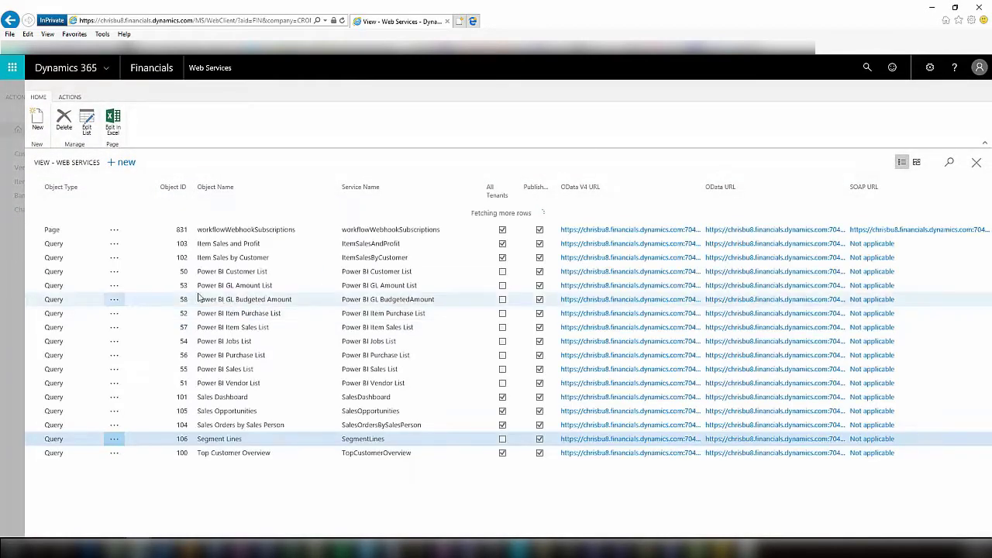
scroll(164, 344, "up", 3)
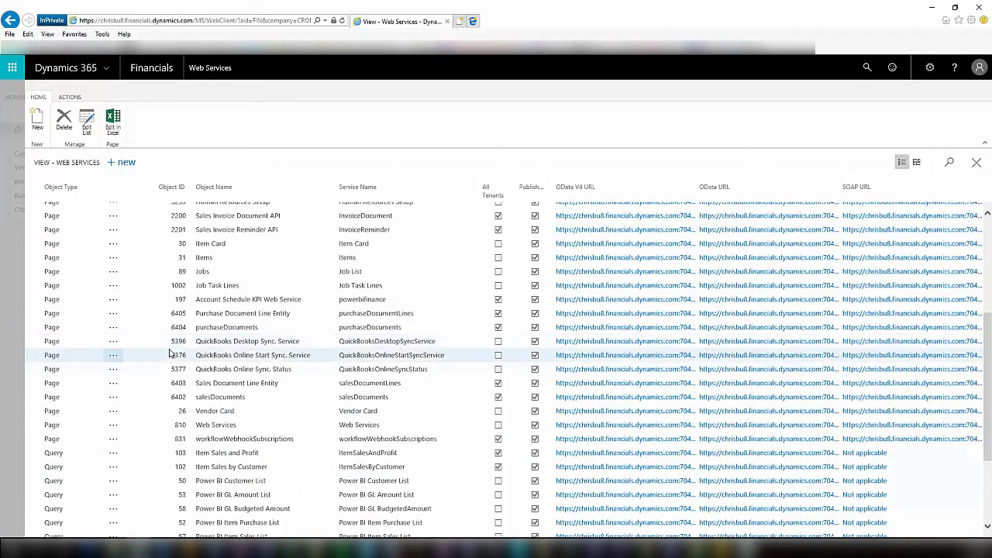
scroll(243, 369, "up", 1)
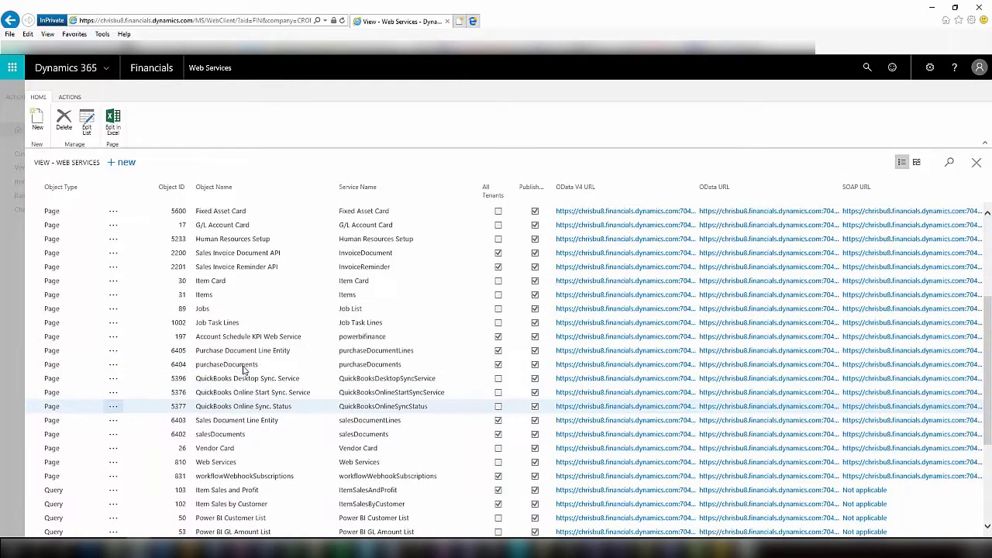
scroll(243, 369, "up", 1)
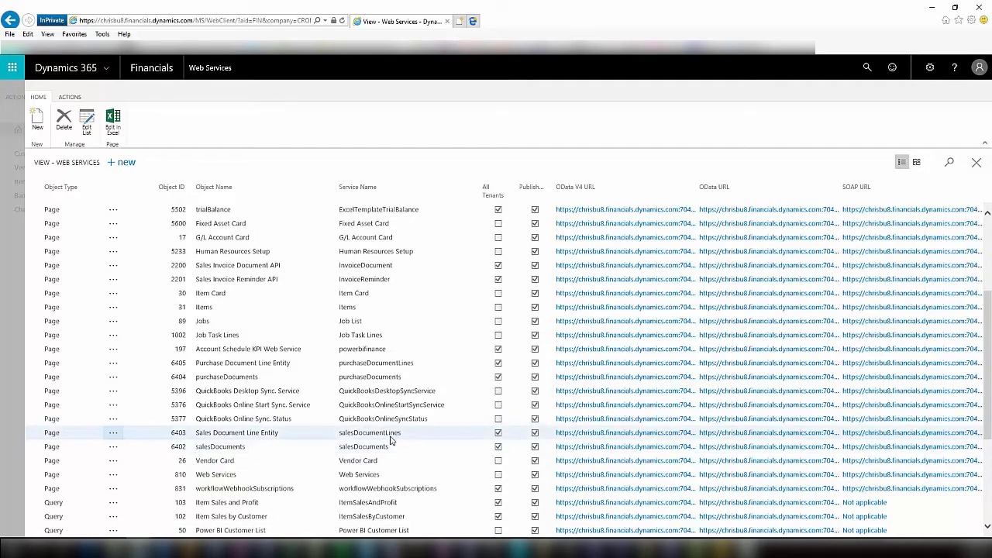
left_click(860, 74)
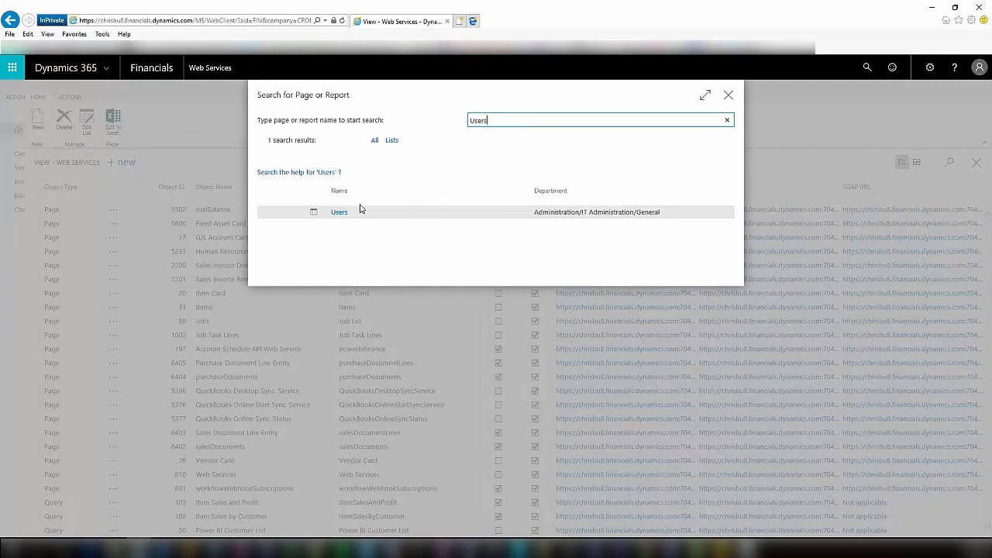
left_click(341, 213)
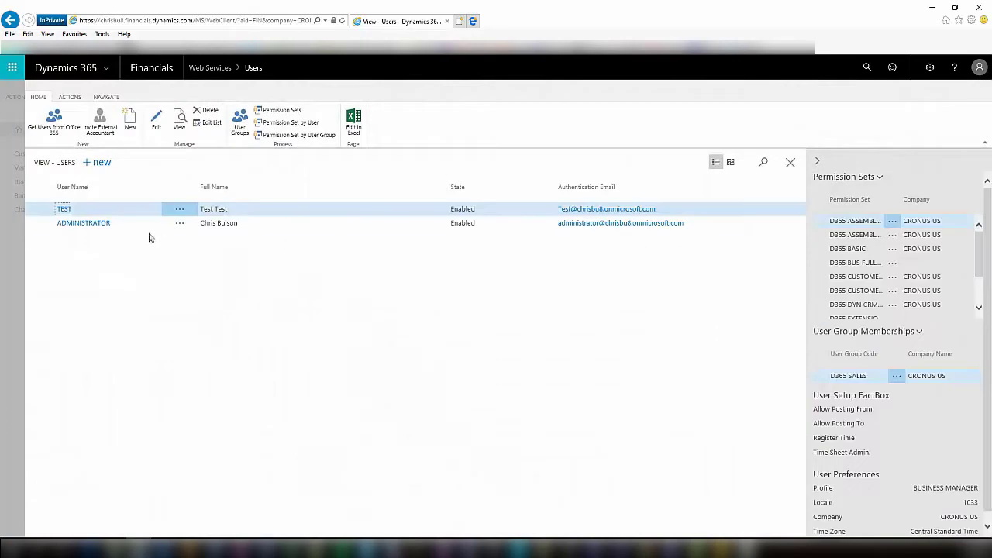
left_click(90, 226)
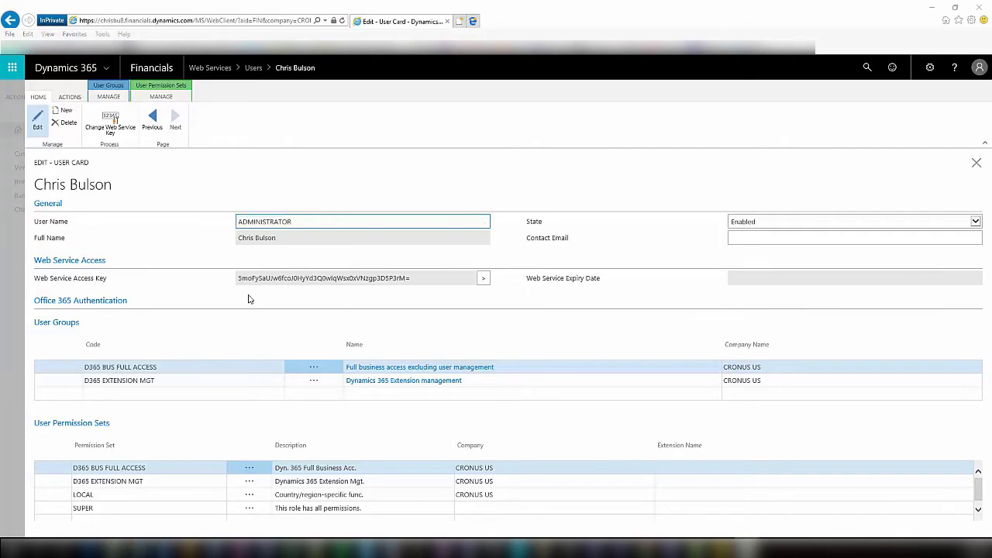
left_click(22, 335)
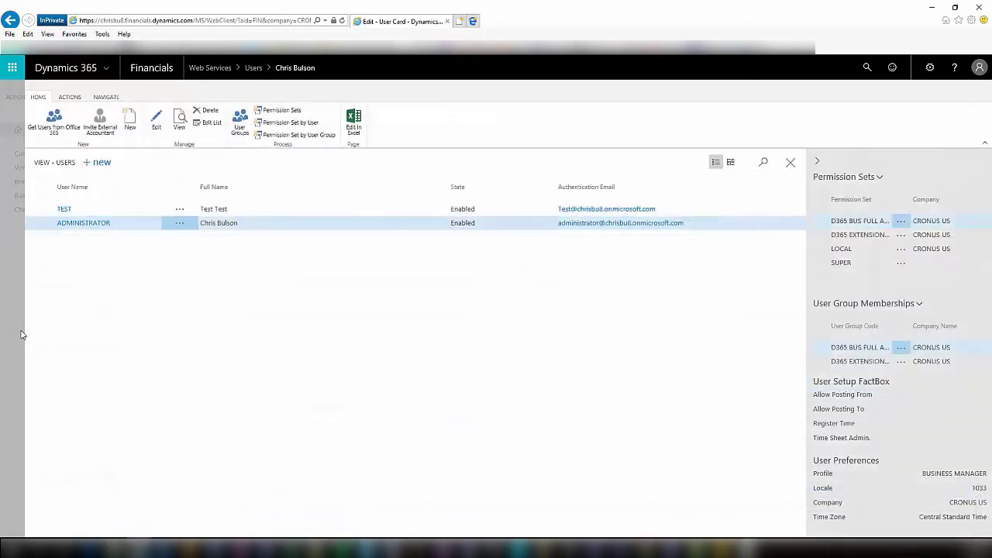
left_click(22, 335)
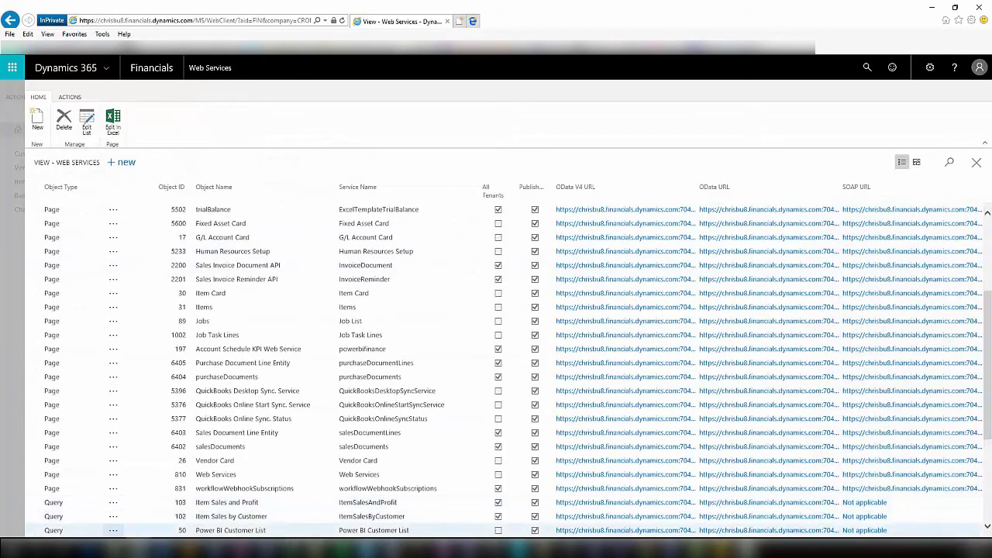
In Excel, start a Get Data import From Other Sources > From OData Feed.
left_click(291, 548)
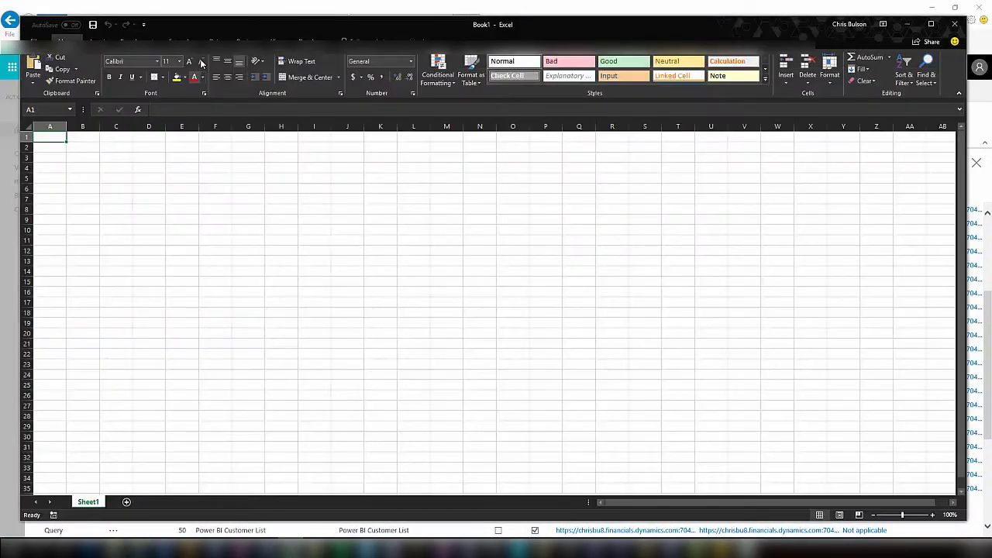
left_click(214, 40)
left_click(39, 76)
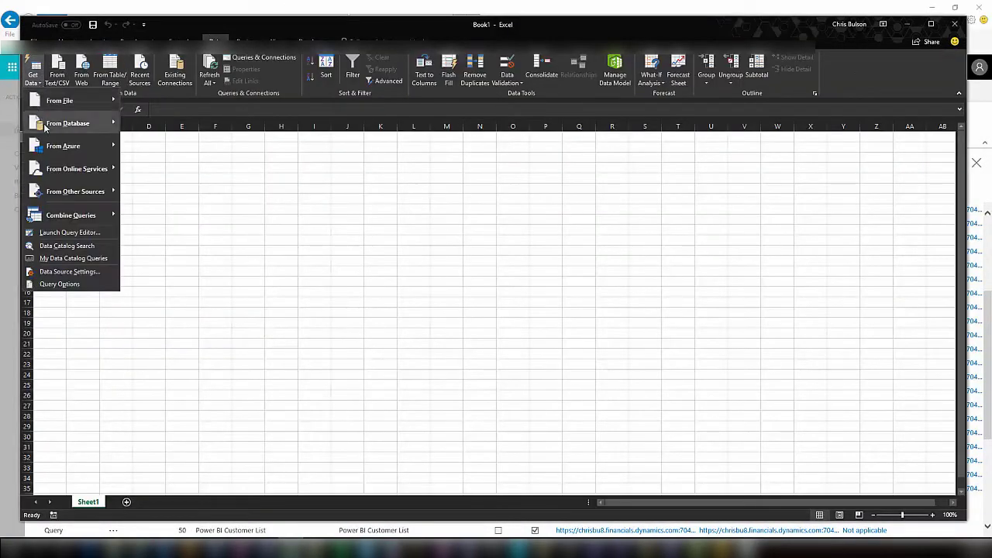
mouse_move(85, 193)
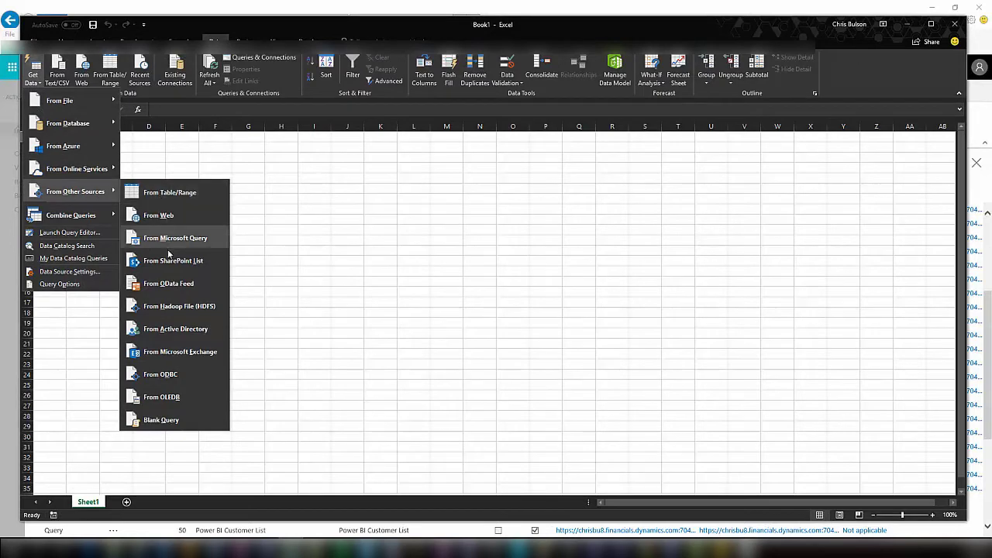
left_click(180, 284)
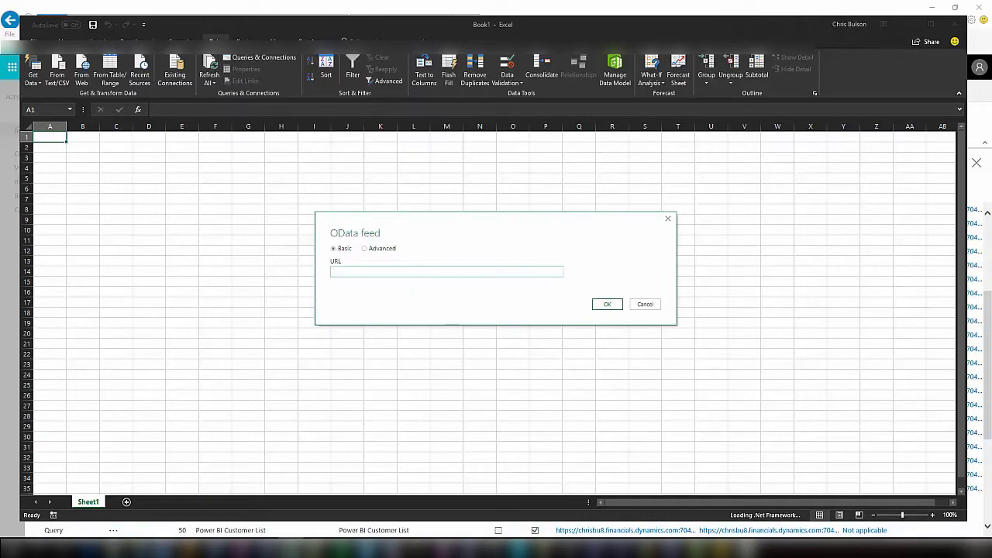
Copy the salesDocuments OData V4 URL from Web Services and paste it into the feed dialog.
mouse_move(136, 548)
left_click(116, 518)
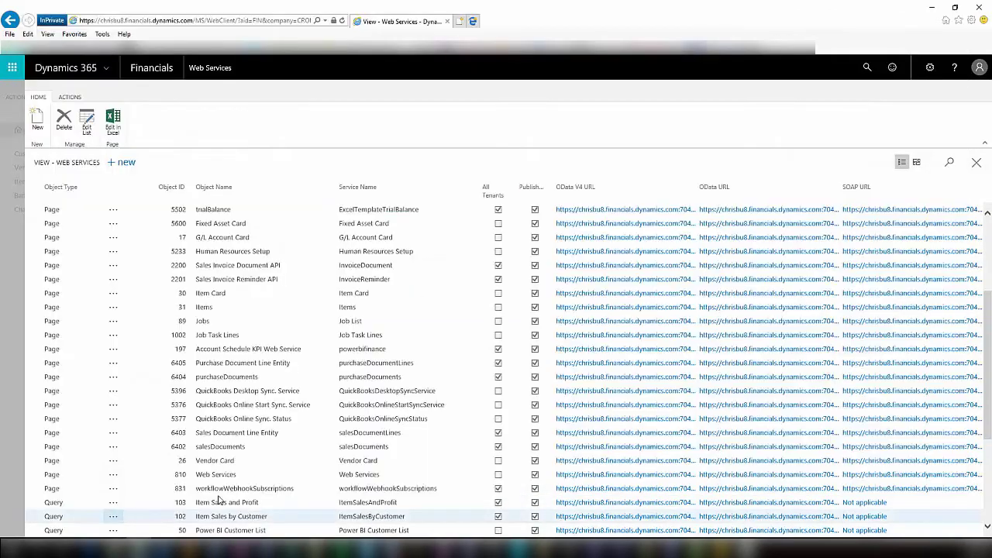
right_click(624, 448)
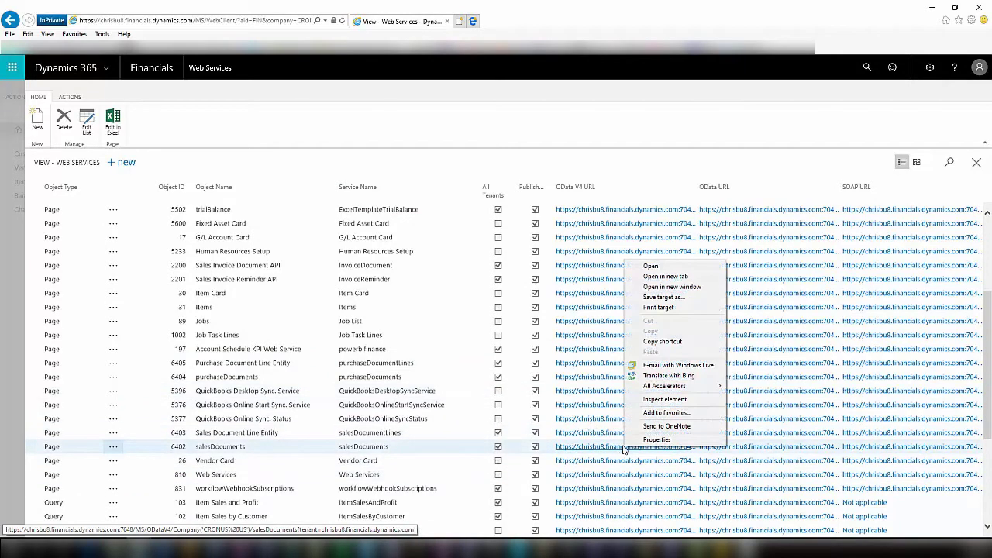
left_click(684, 341)
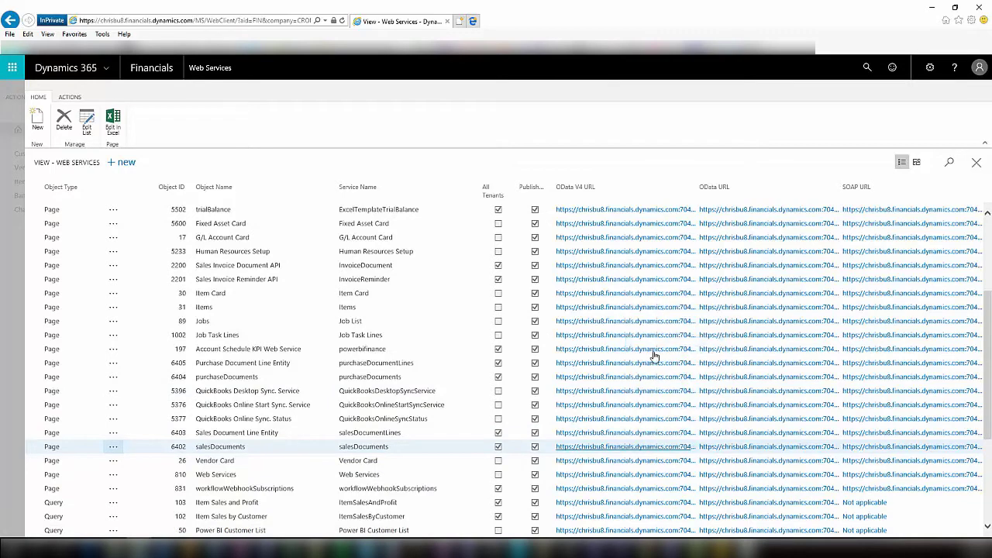
left_click(294, 547)
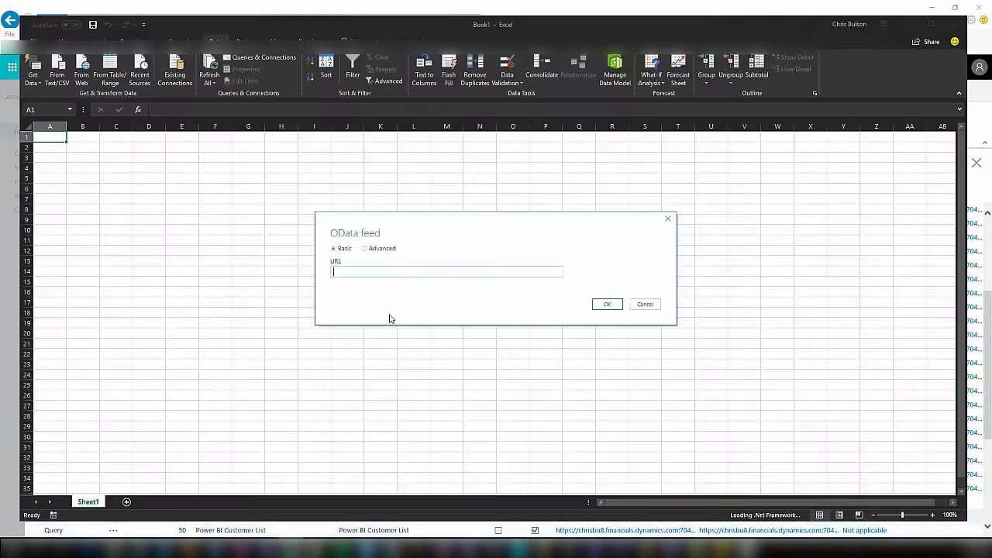
left_click(389, 272)
key("ctrl+v")
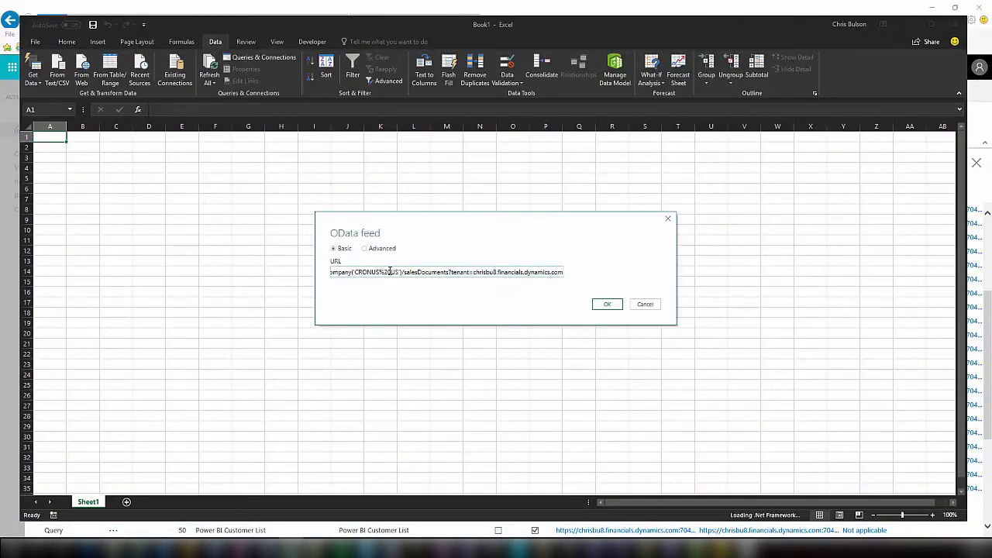
left_click(607, 304)
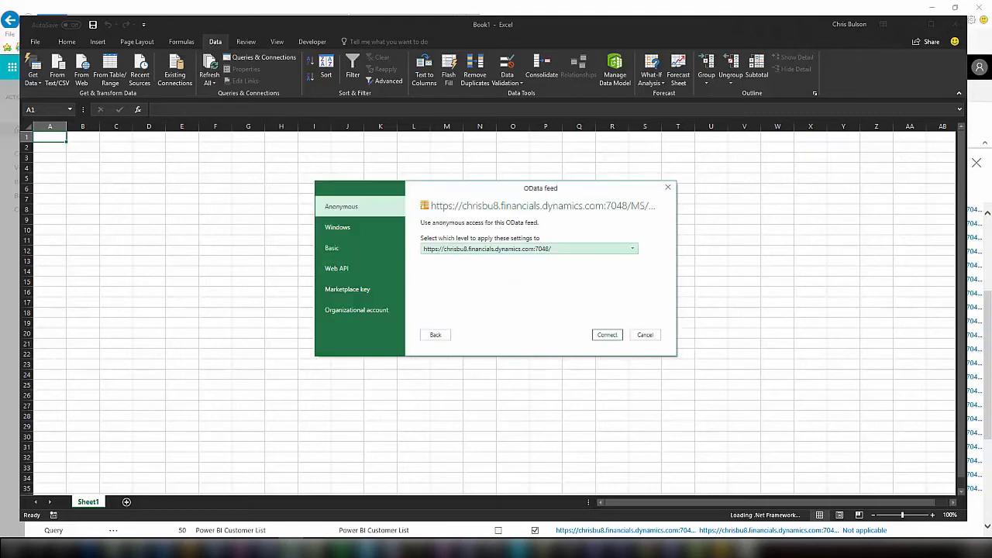
Connect with Basic sign-in, using the user name and the web service key as password, and load the rows.
left_click(347, 256)
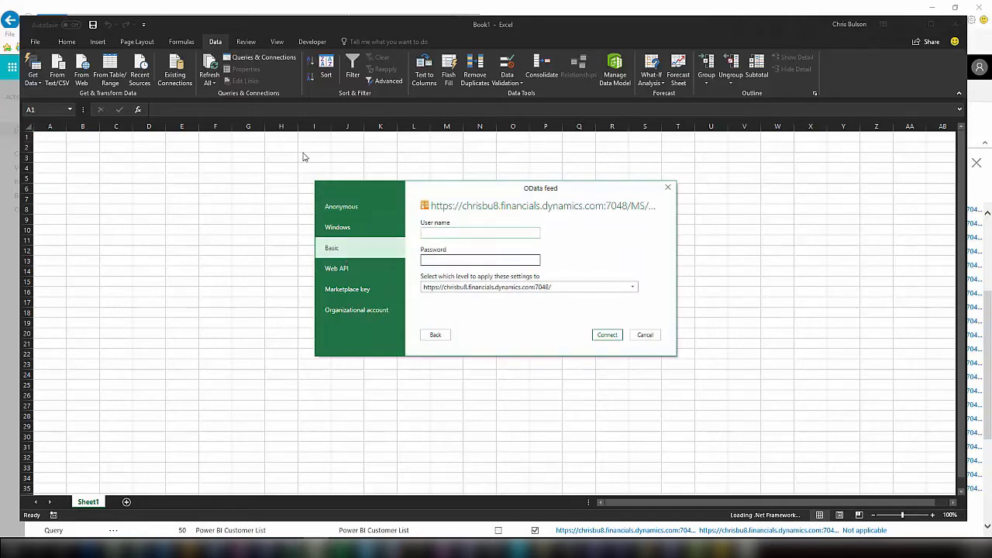
type("ADMINISTRATOR")
left_click(493, 262)
key("ctrl+v")
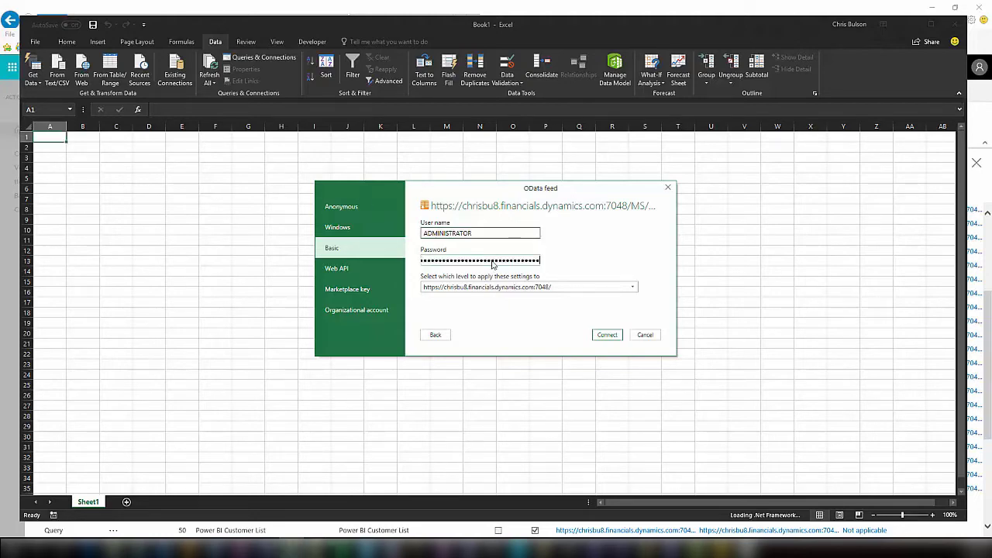
left_click(608, 338)
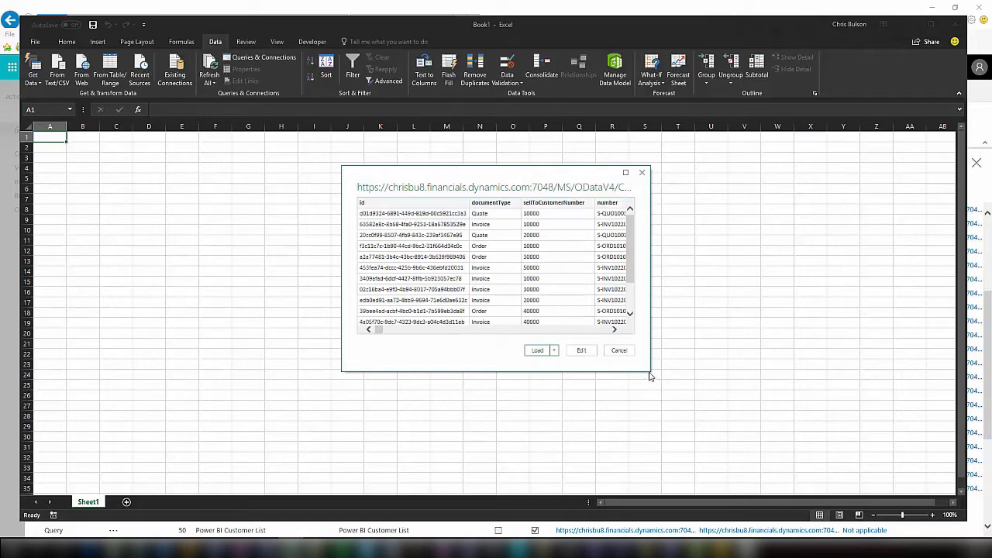
left_click(537, 350)
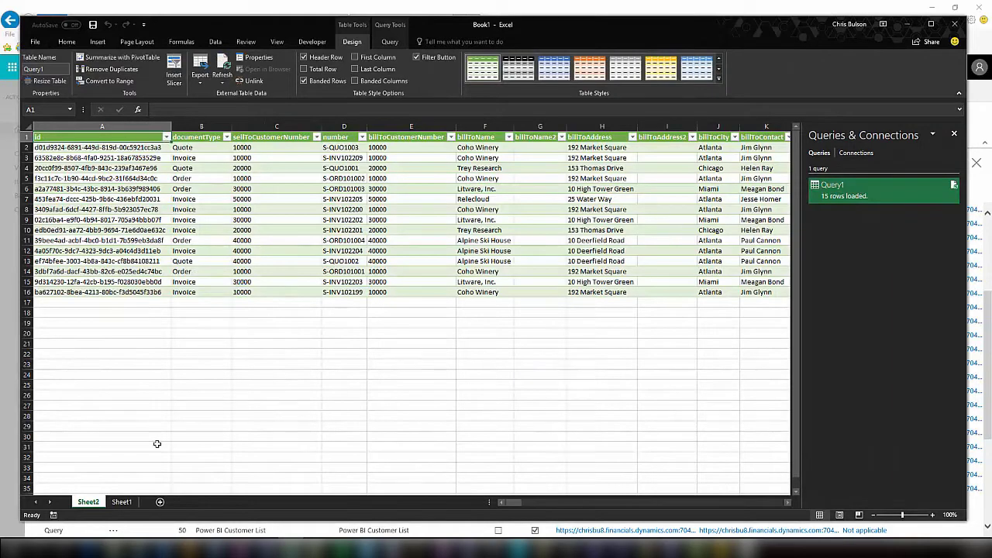
left_click(122, 502)
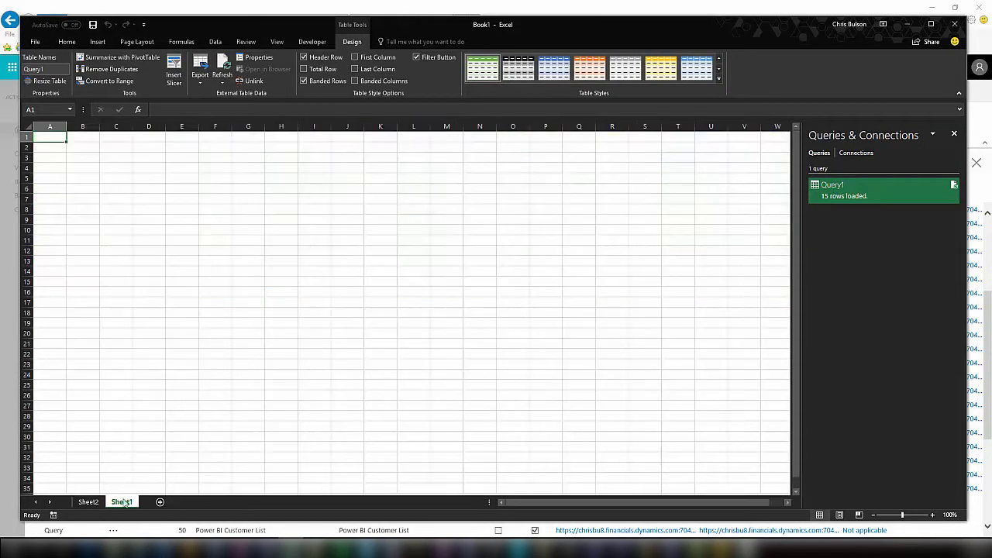
Start another From OData Feed import in Excel.
left_click(213, 42)
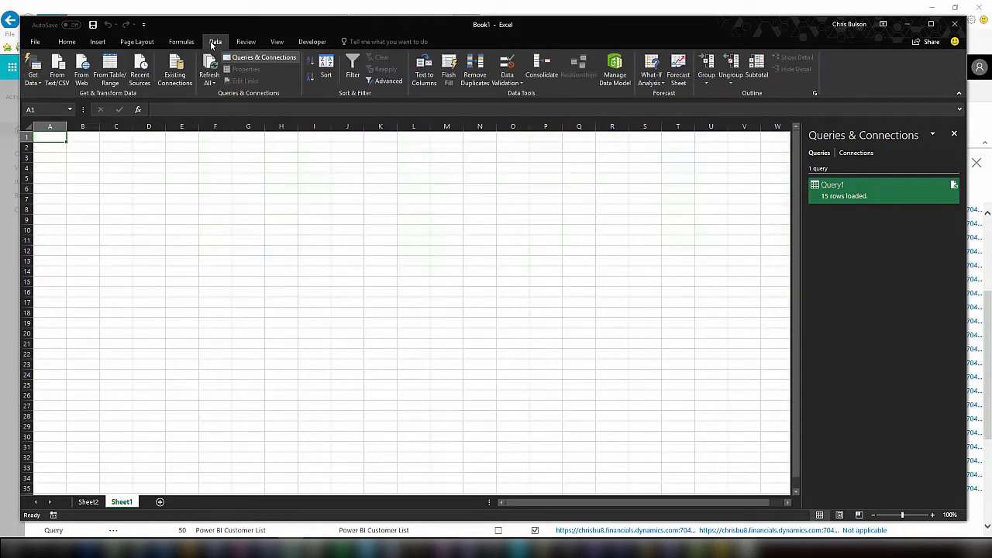
left_click(32, 70)
mouse_move(93, 193)
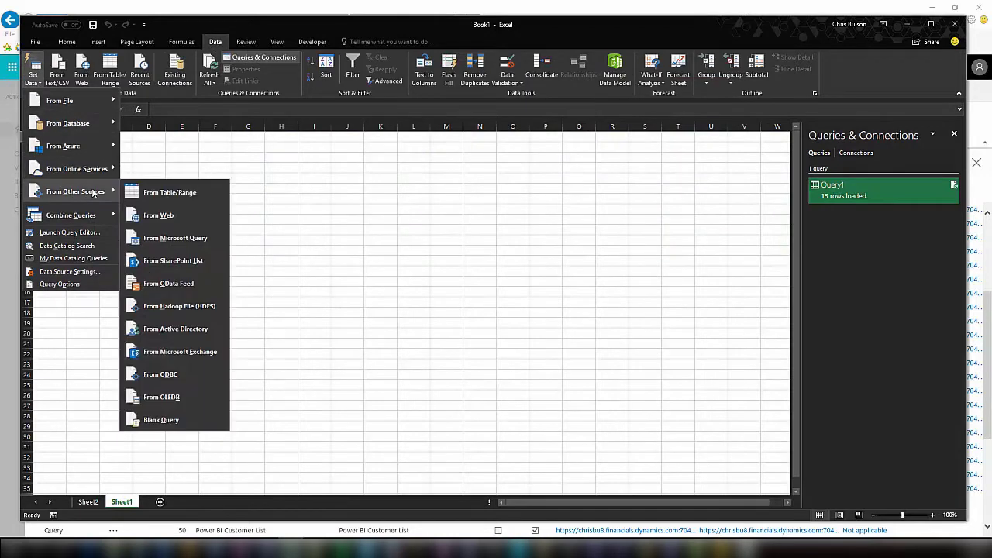
left_click(194, 284)
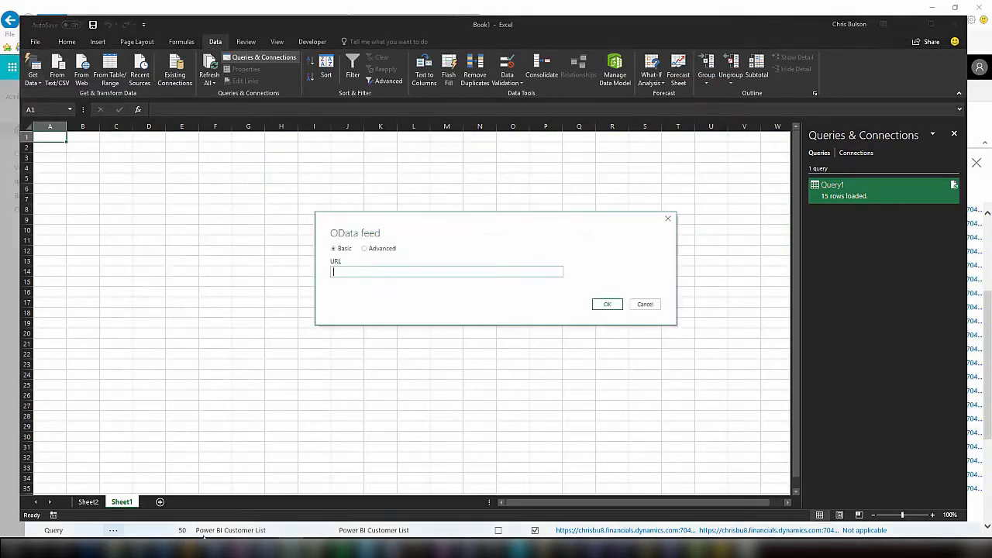
Paste the copied salesDocumentLines OData V4 URL into the feed dialog and load its 21 rows.
left_click(193, 506)
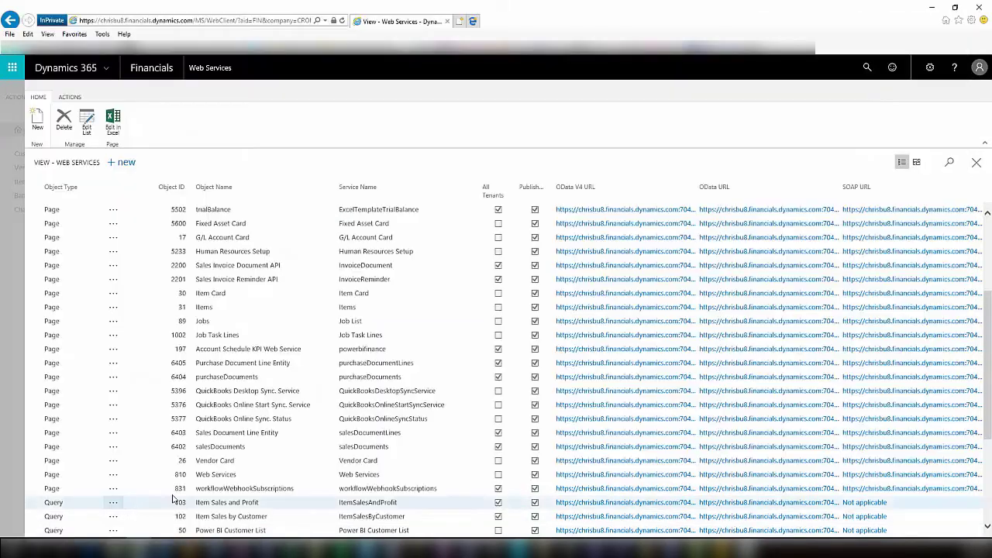
right_click(605, 438)
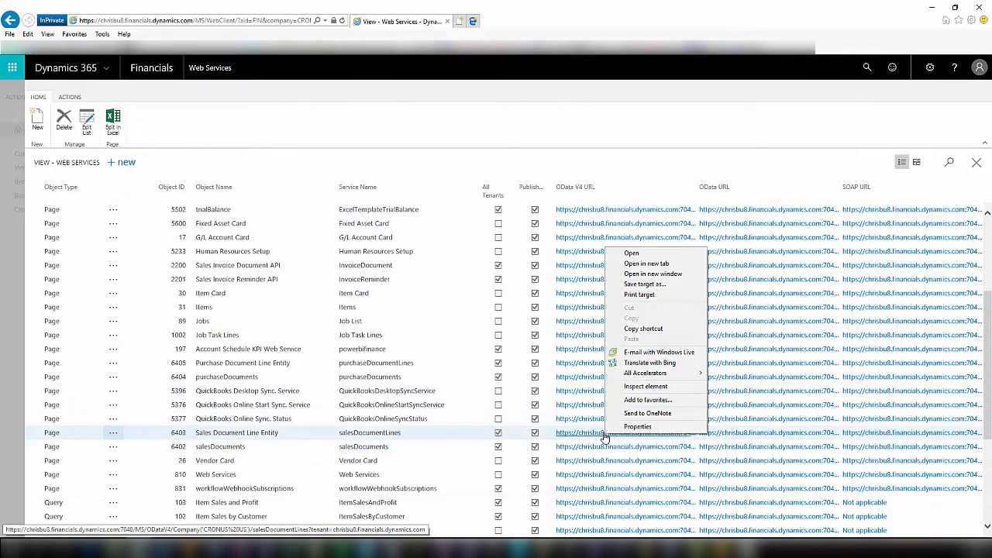
left_click(643, 329)
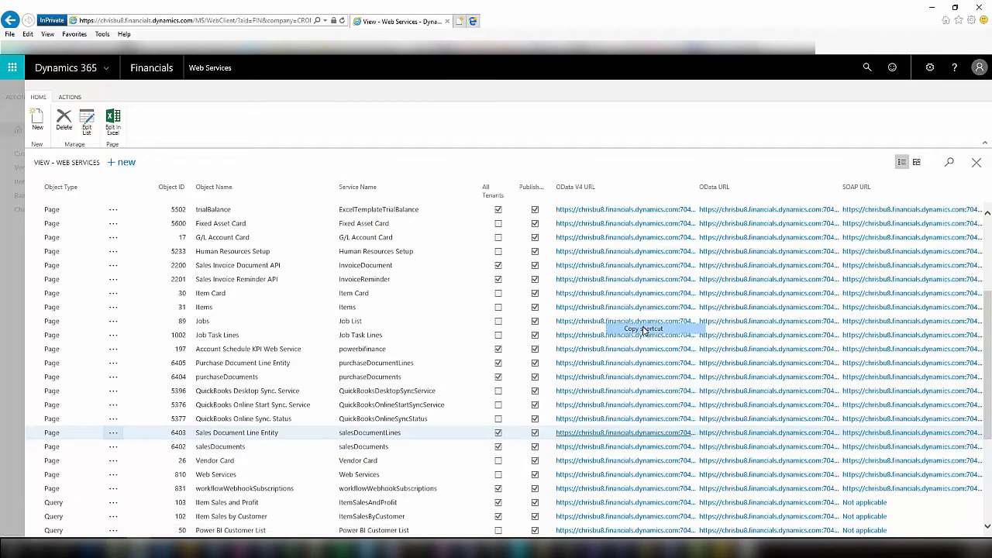
key("alt+Tab")
key("ctrl+v")
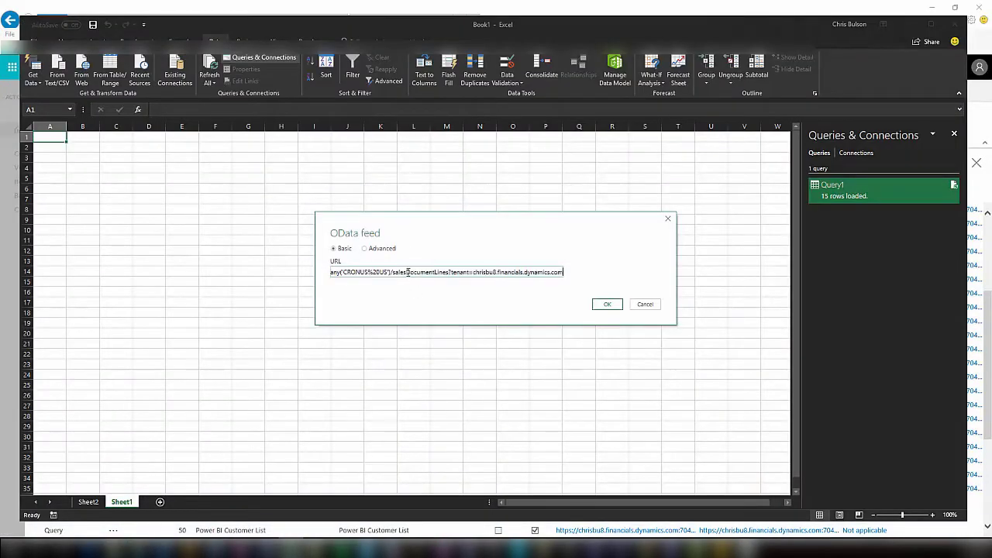
left_click(607, 303)
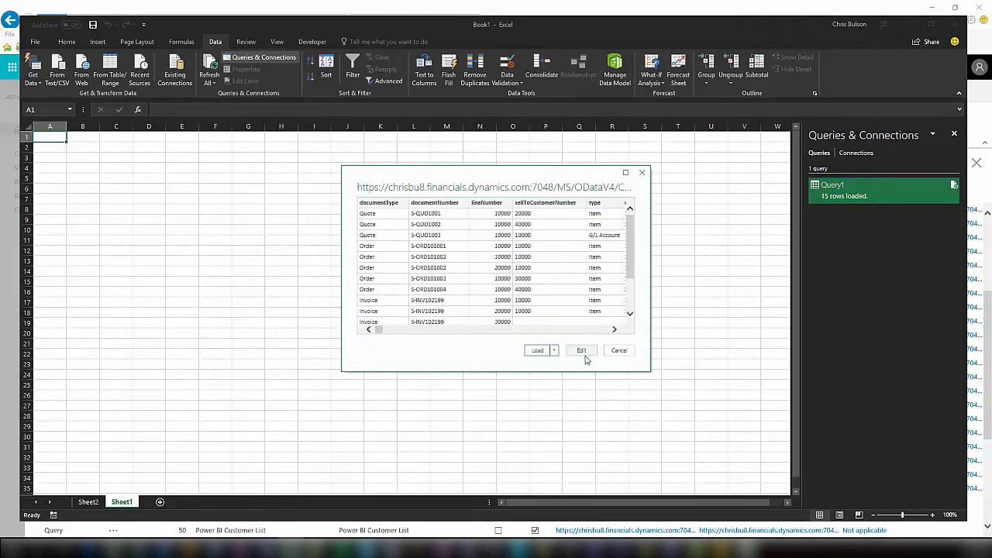
left_click(537, 351)
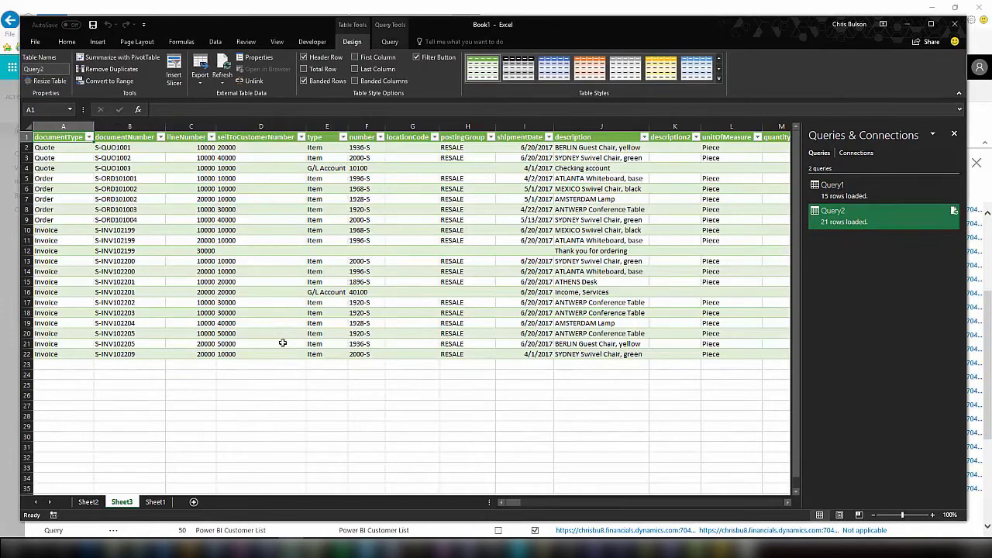
Compare the Query1 table on Sheet2 with Query2 on Sheet3, then return to the Dynamics 365 browser.
left_click(87, 502)
left_click(120, 502)
left_click(11, 549)
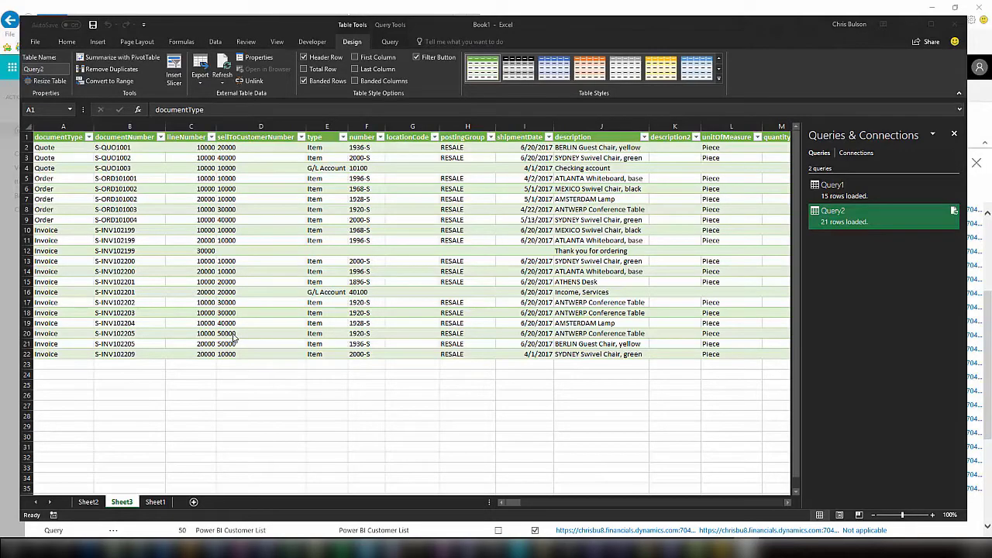
left_click(17, 401)
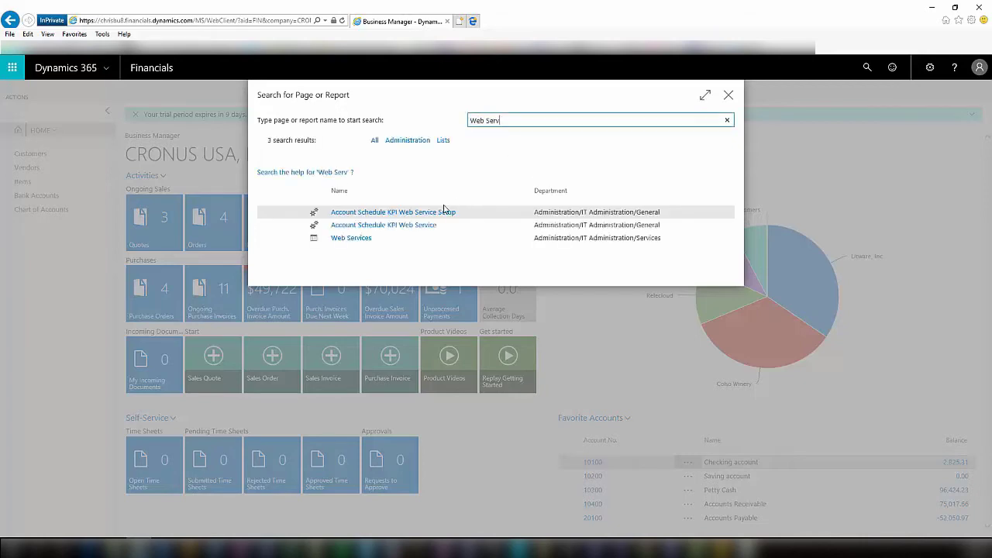
Open Web Services and launch Create Data Set from the Actions tab.
left_click(364, 239)
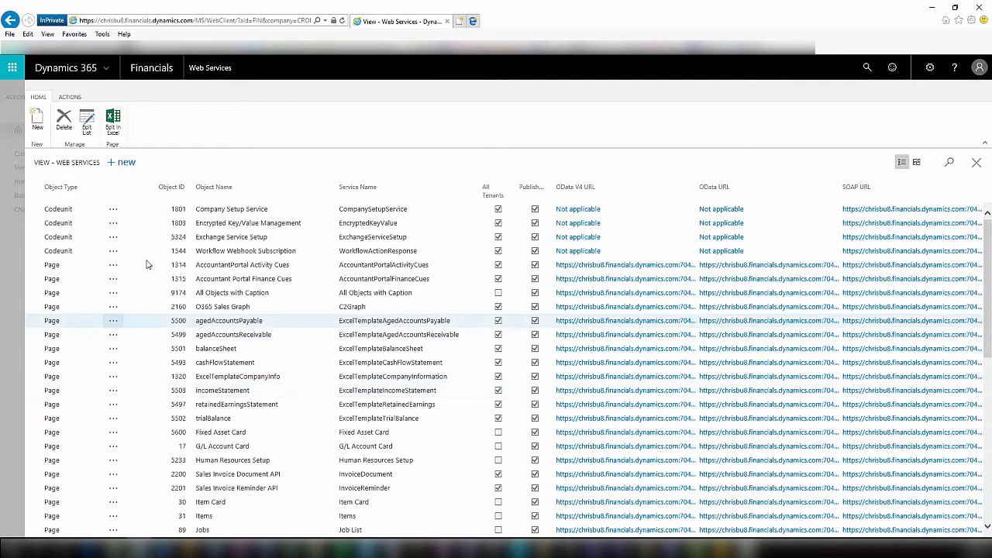
left_click(70, 97)
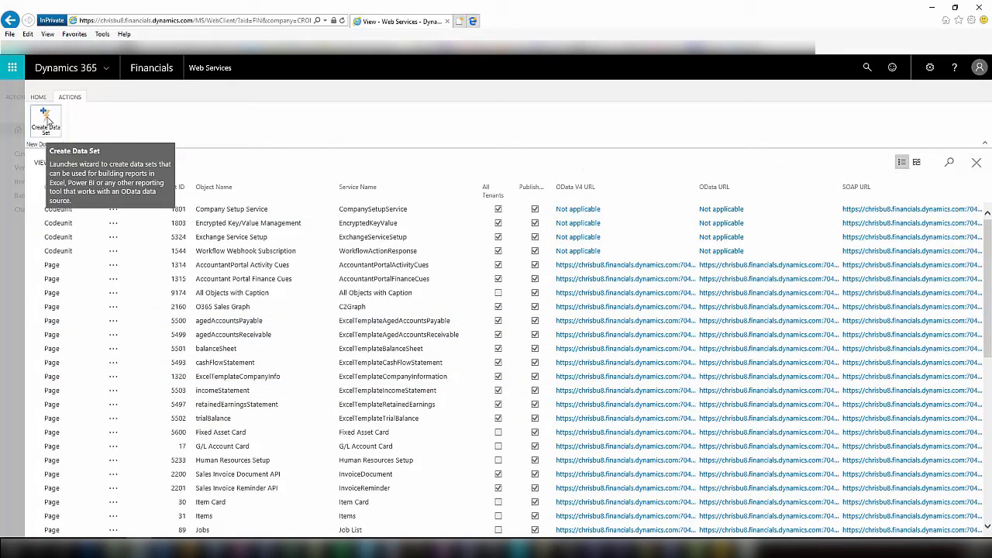
left_click(47, 117)
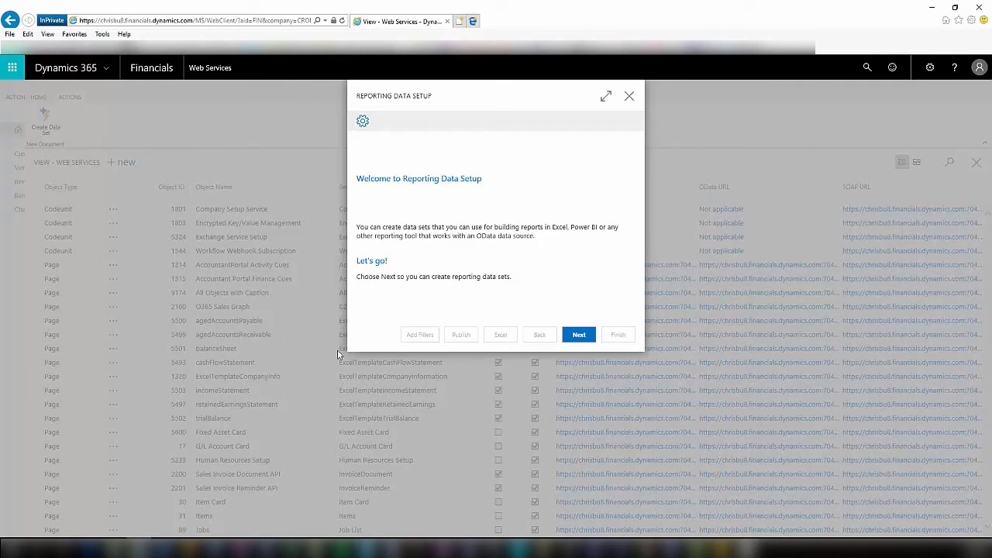
Begin a new data set in the wizard and choose Job Planning Lines as its data source.
left_click(577, 335)
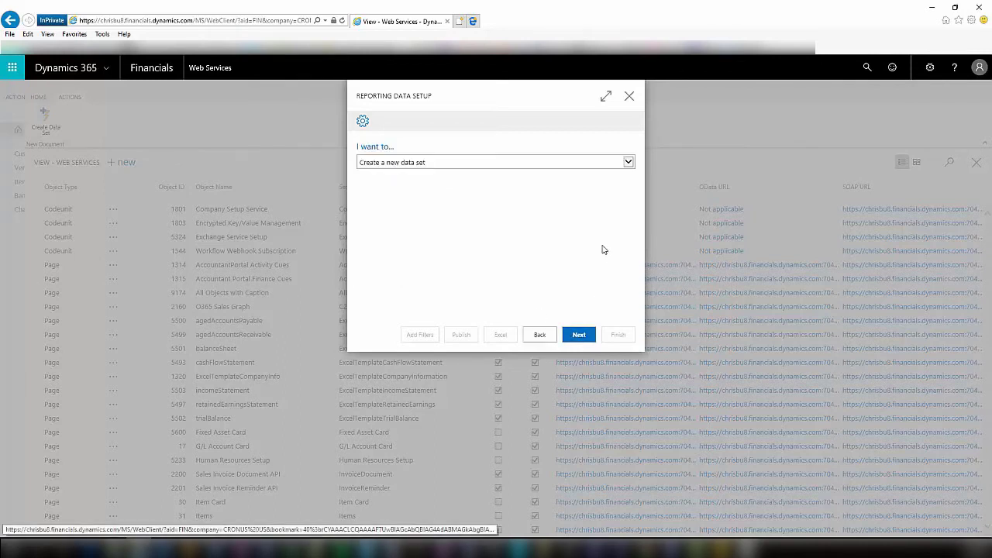
left_click(577, 336)
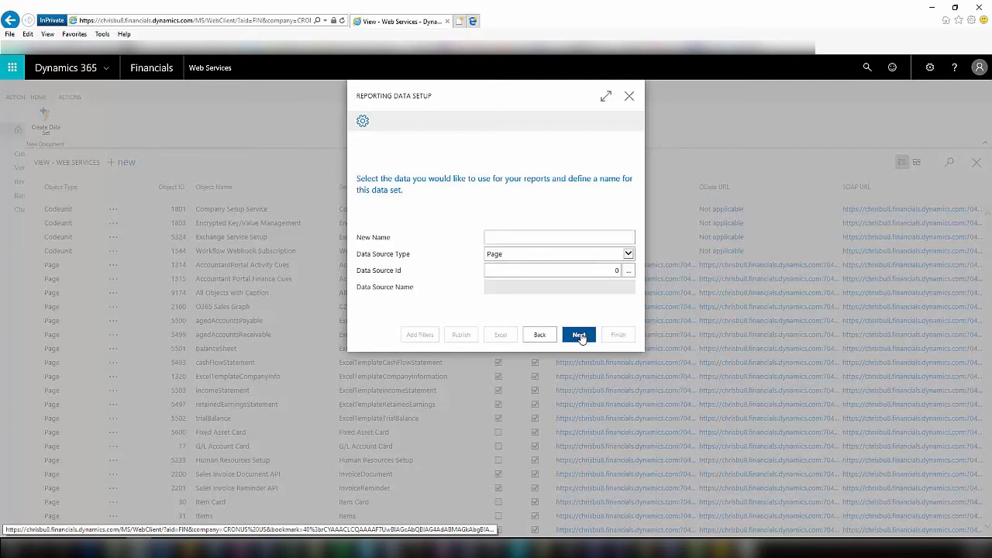
left_click(630, 274)
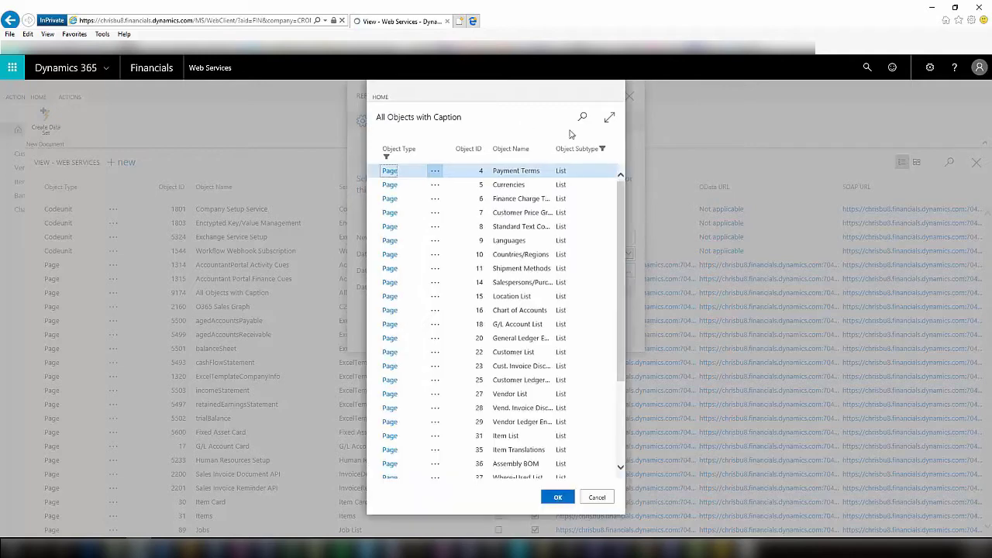
left_click(582, 117)
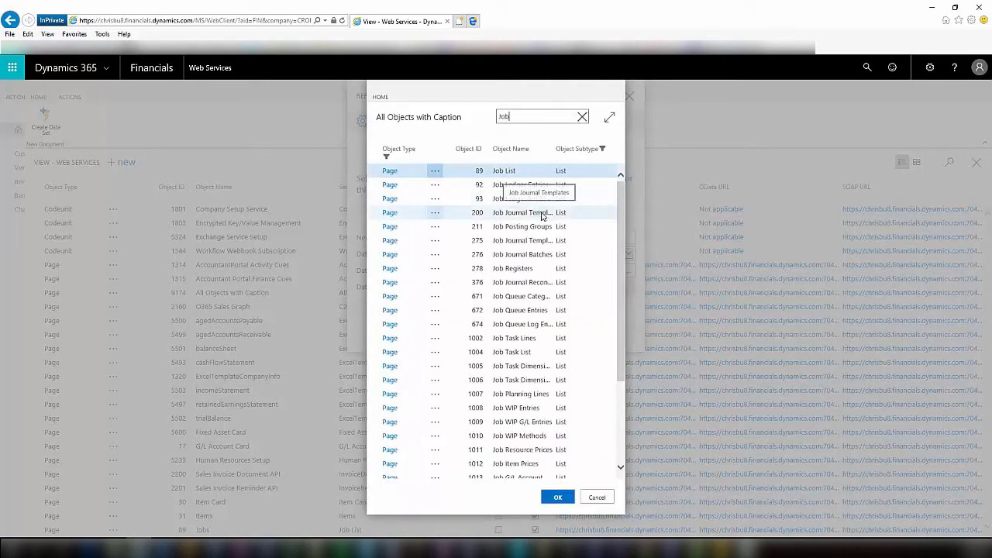
left_click(527, 397)
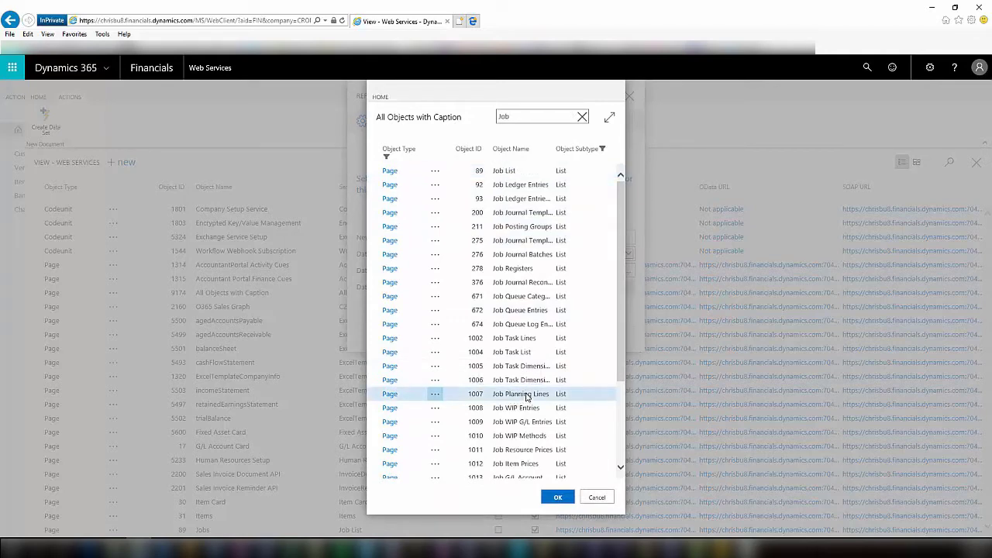
left_click(558, 496)
Name the data set, choose its job fields, publish it and finish the wizard.
left_click(538, 237)
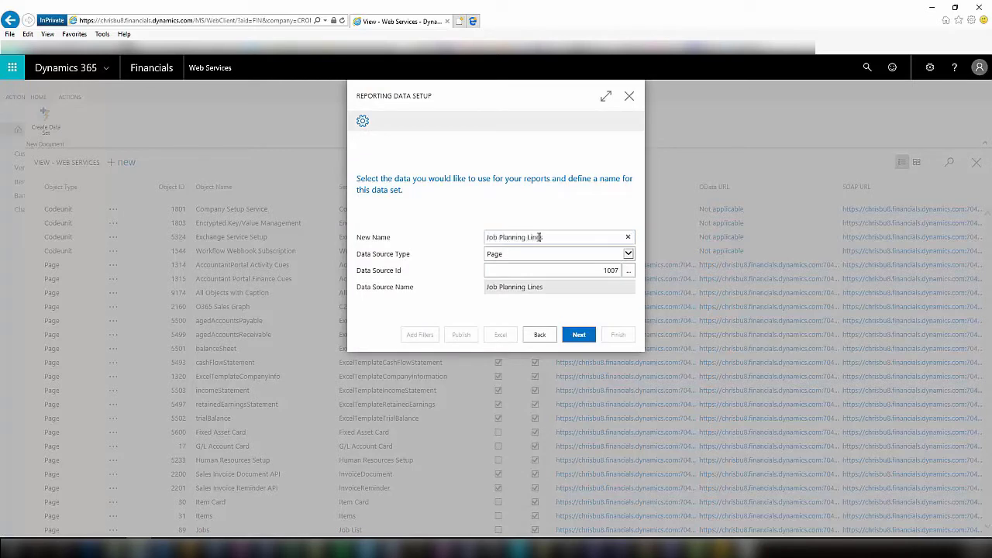
left_click(578, 333)
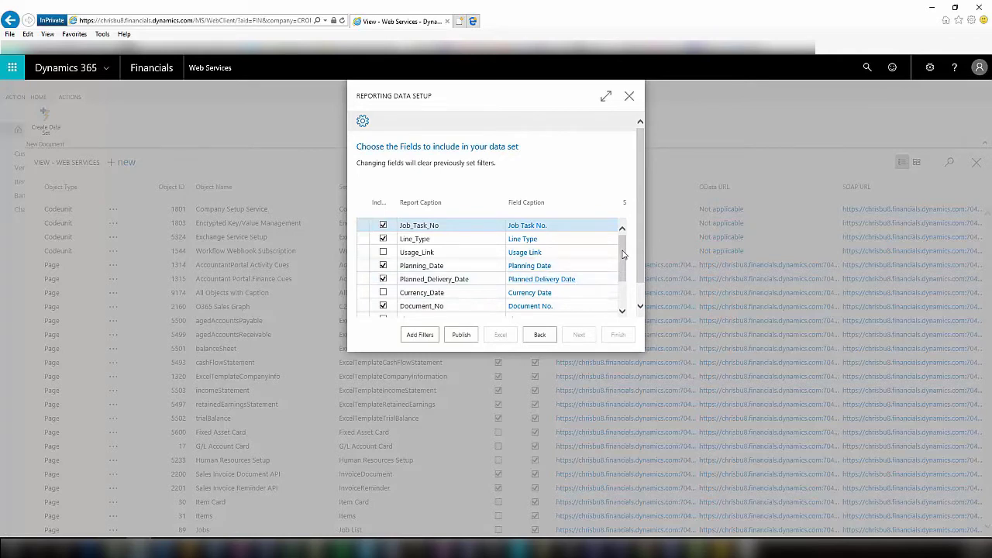
mouse_move(622, 254)
left_mouse_down()
mouse_move(624, 288)
mouse_move(622, 237)
left_mouse_up()
left_click(458, 336)
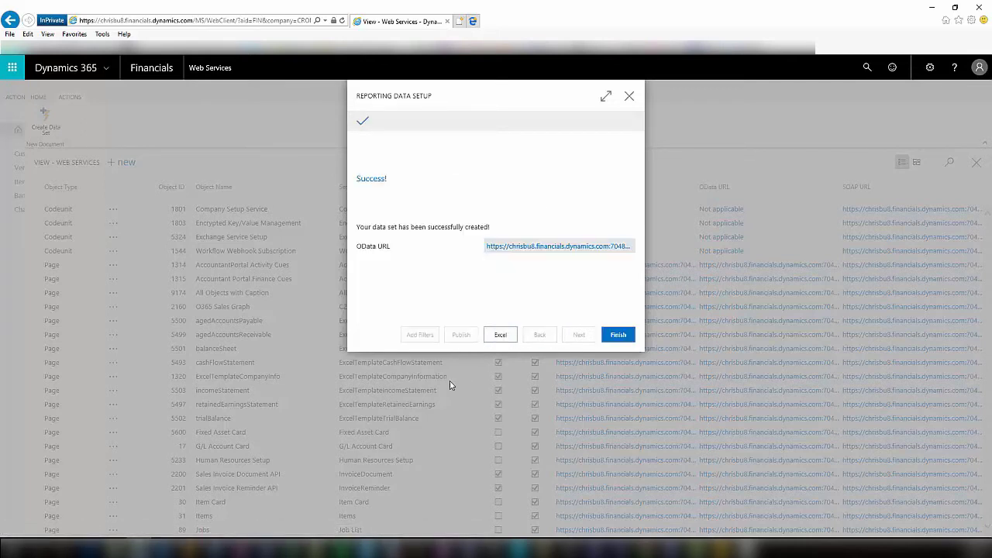
left_click(618, 334)
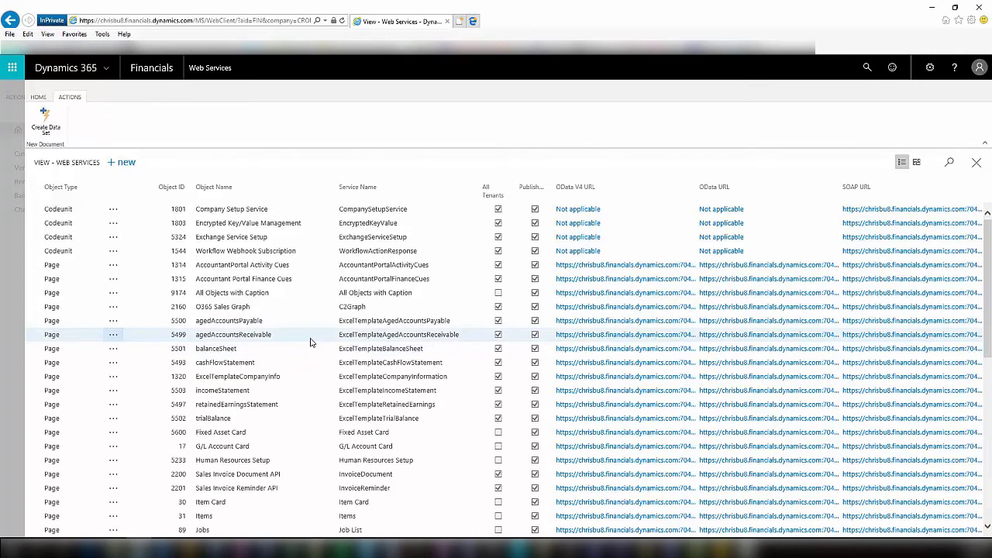
Scroll the Web Services list to confirm the new Job Planning Lines data set appears.
scroll(310, 342, "down", 10)
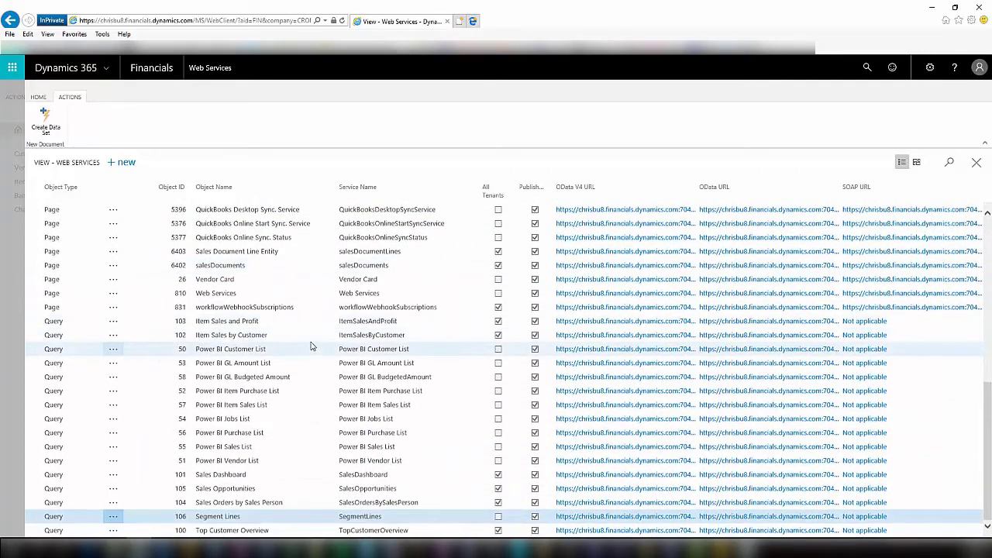
scroll(306, 344, "up", 3)
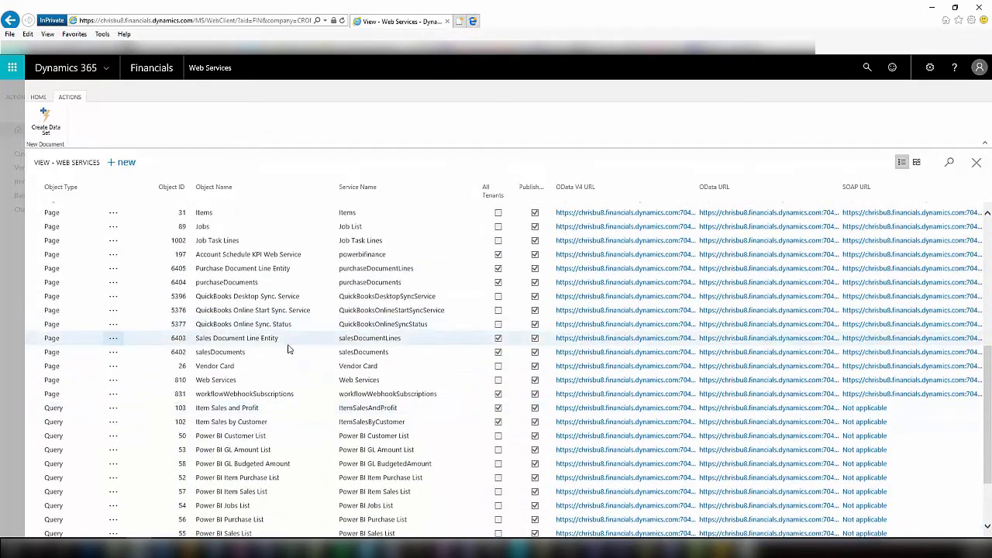
scroll(288, 349, "up", 2)
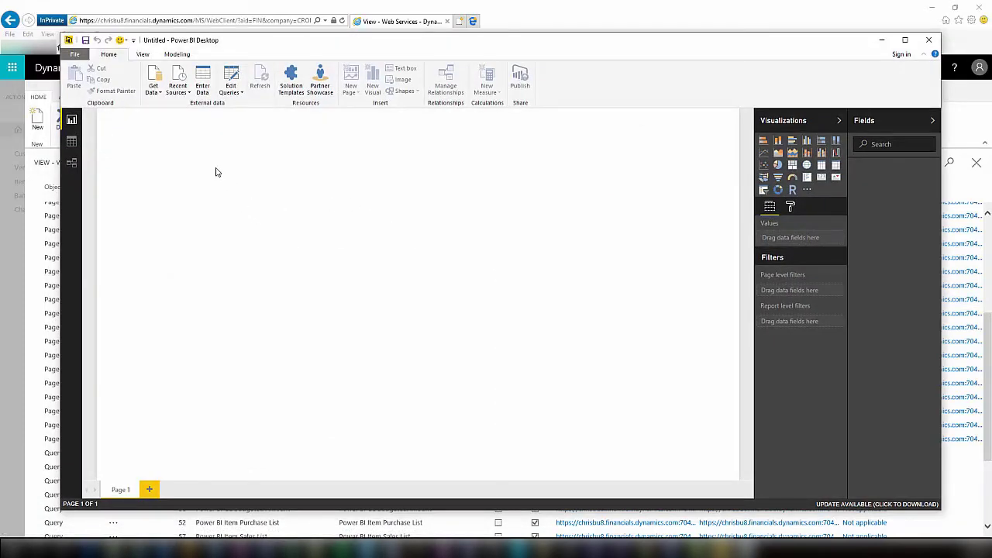
Point a Power BI OData Feed connection at the Items OData V4 URL copied from the browser.
left_click(159, 92)
left_click(190, 232)
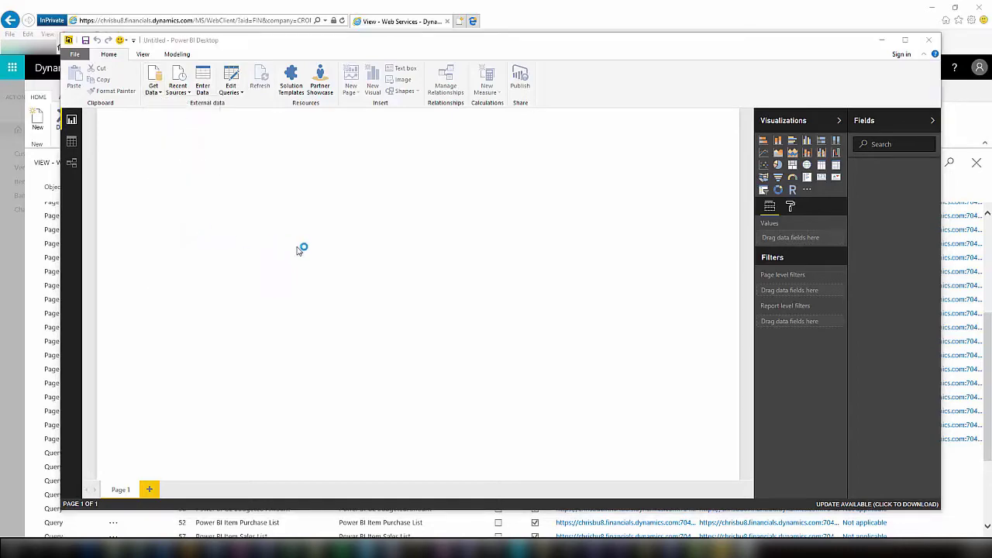
left_click(141, 549)
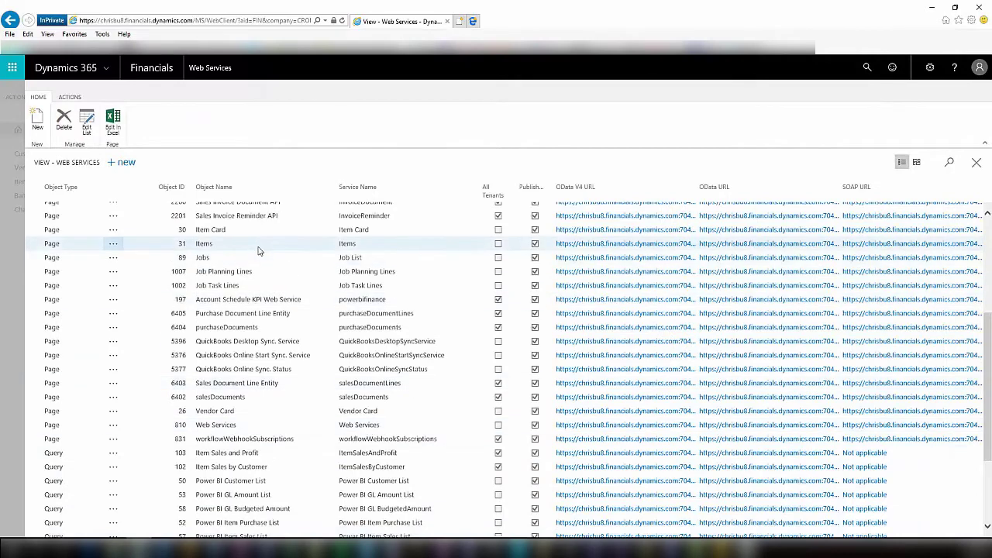
right_click(618, 246)
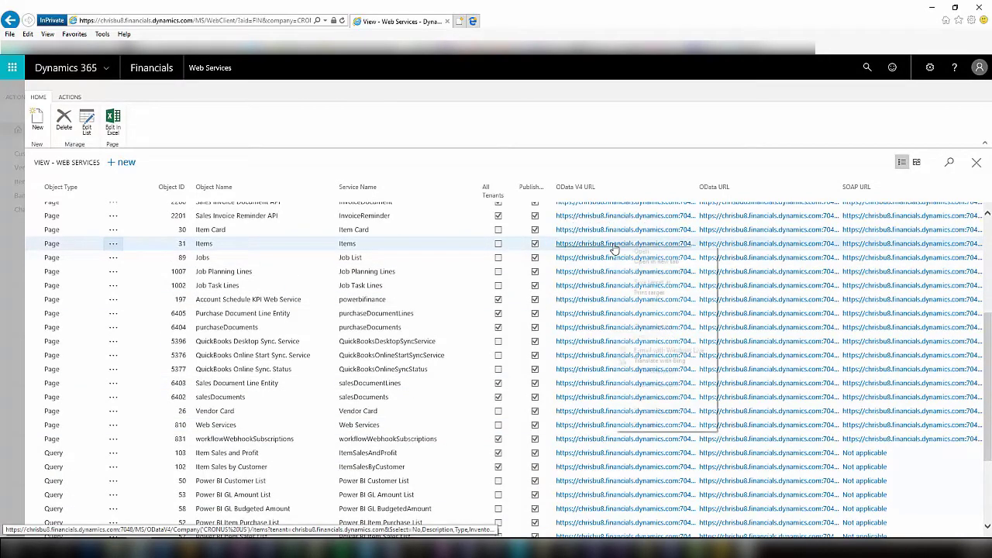
left_click(653, 326)
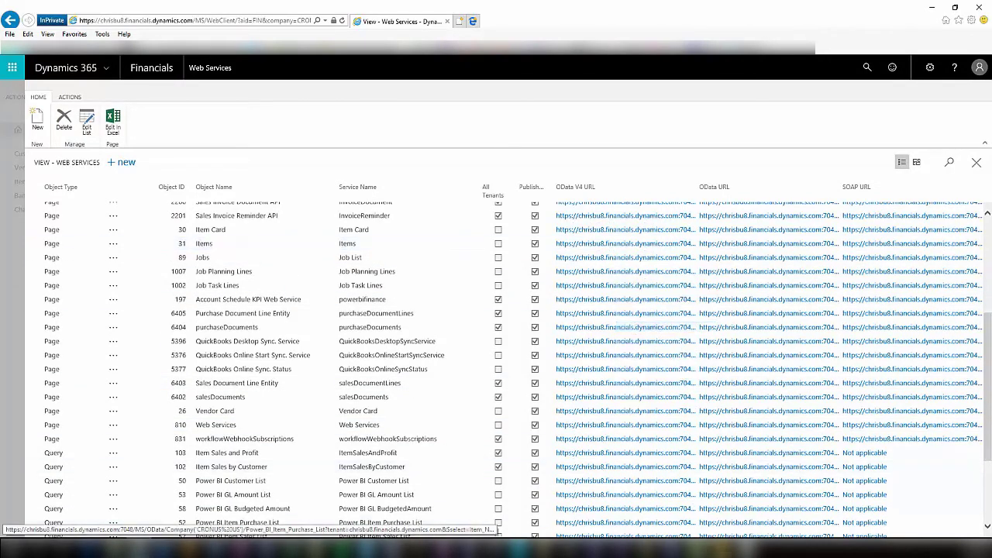
key("alt+Tab")
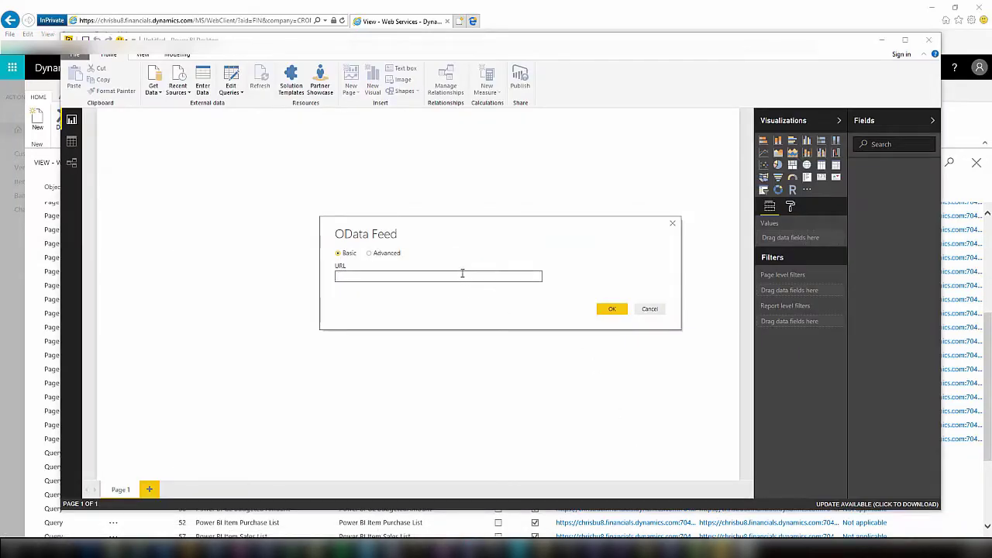
key("ctrl+v")
left_click(608, 308)
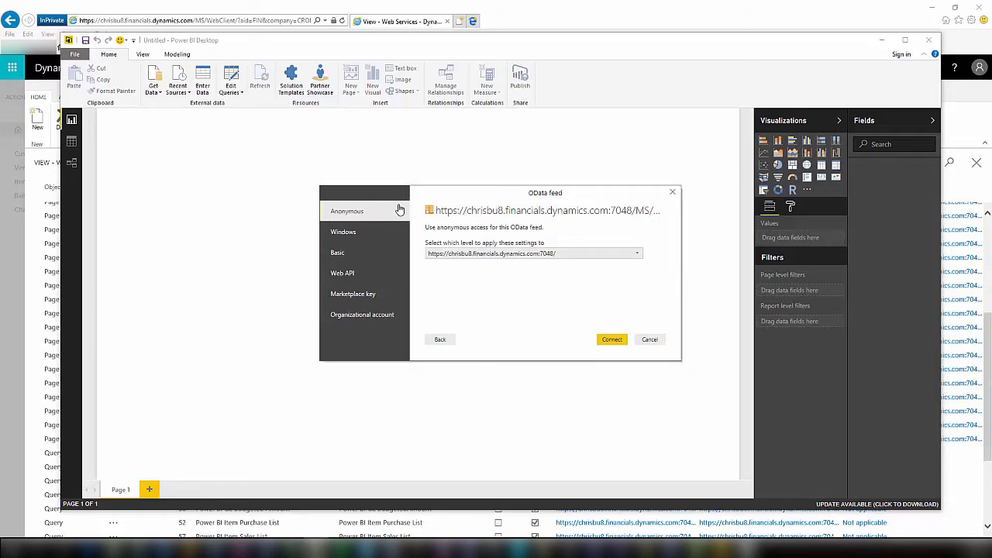
Sign in with Basic credentials, entering the user name and pasting the password, to preview the Items rows.
left_click(398, 253)
left_click(461, 238)
type("ADMINISTRATOR")
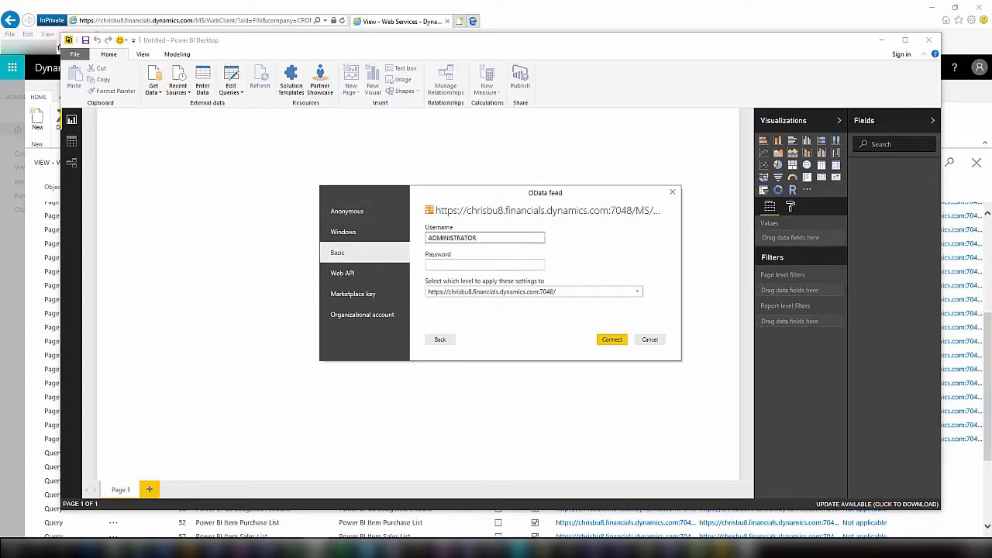
left_click(434, 265)
key("ctrl+v")
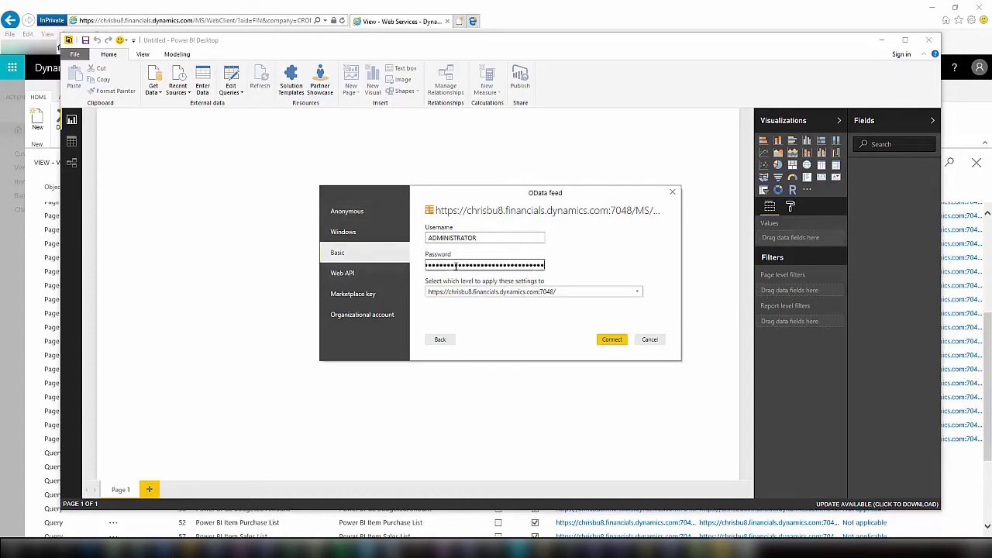
left_click(608, 340)
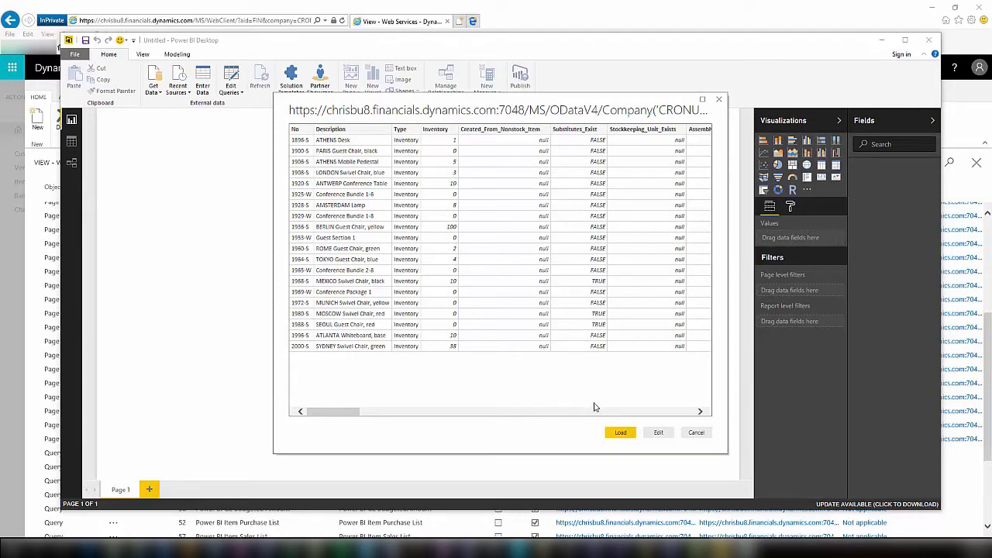
Trim the item feed to No, Description, Type and Inventory, removing later columns, and load it.
left_click(658, 432)
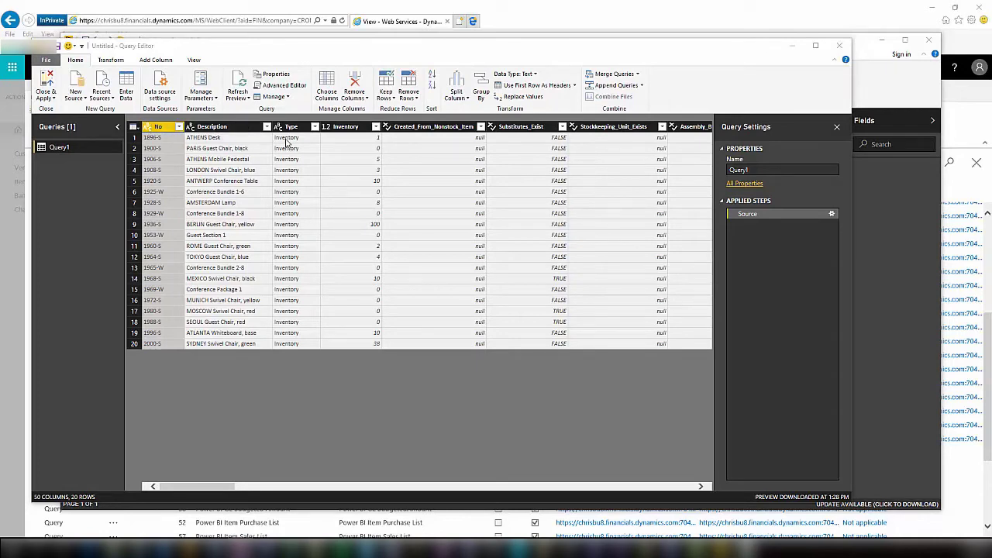
left_click(422, 126)
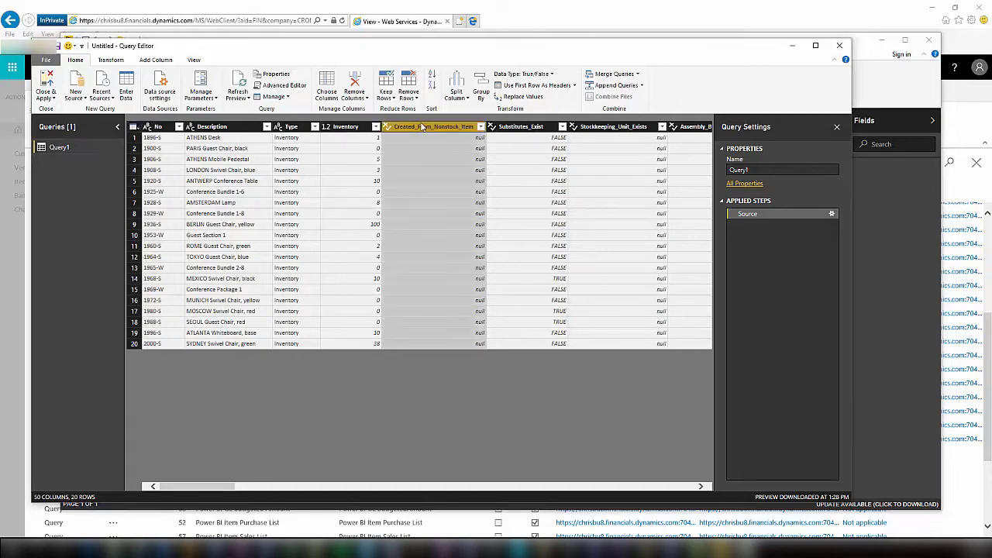
left_click_drag(210, 488, 675, 469)
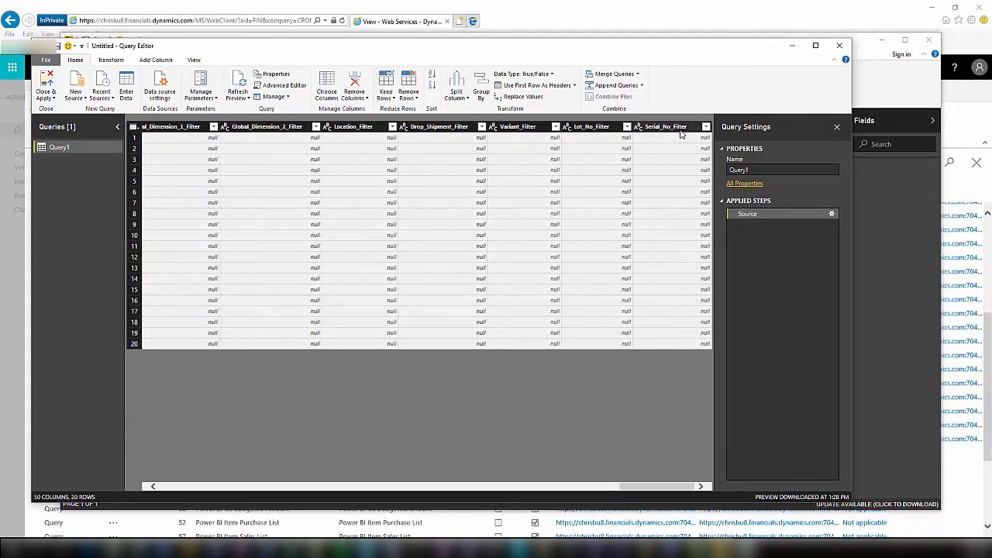
key("ctrl+a")
right_click(578, 130)
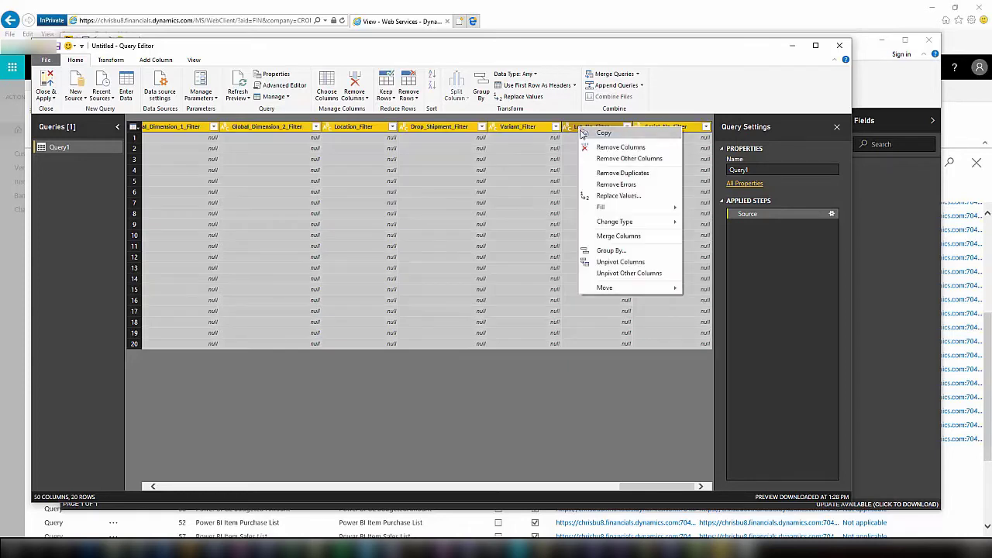
left_click(612, 147)
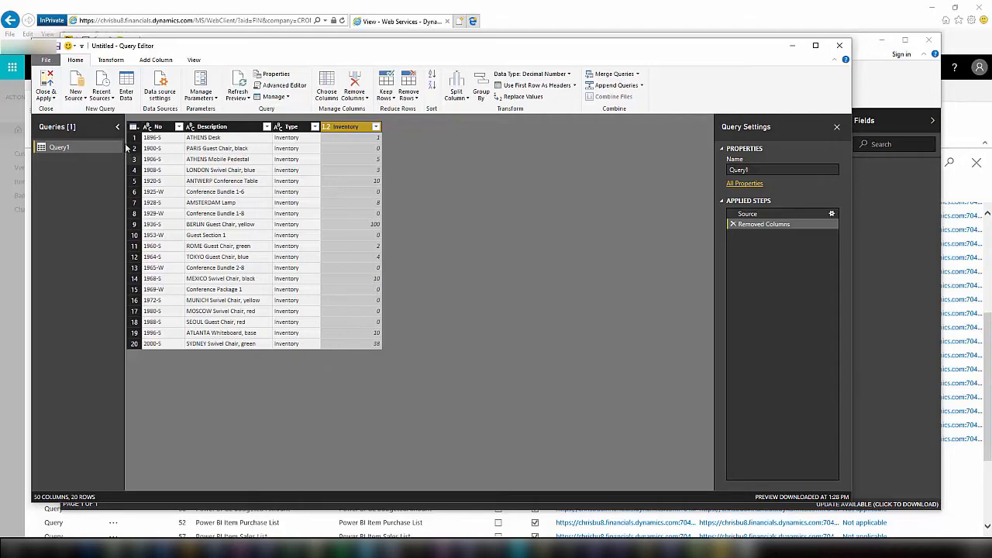
left_click(47, 82)
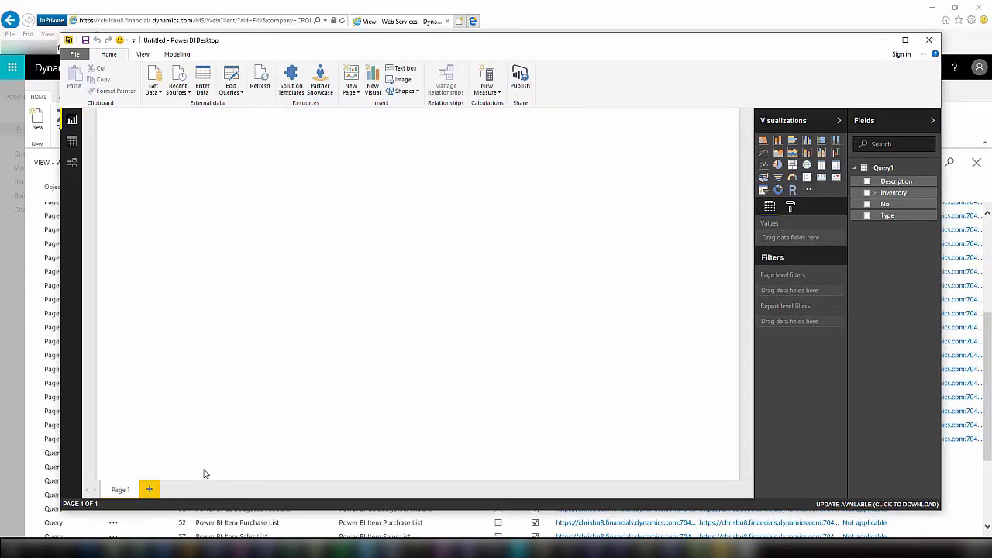
Connect to the job planning lines OData feed and load it as Query2.
left_click(159, 92)
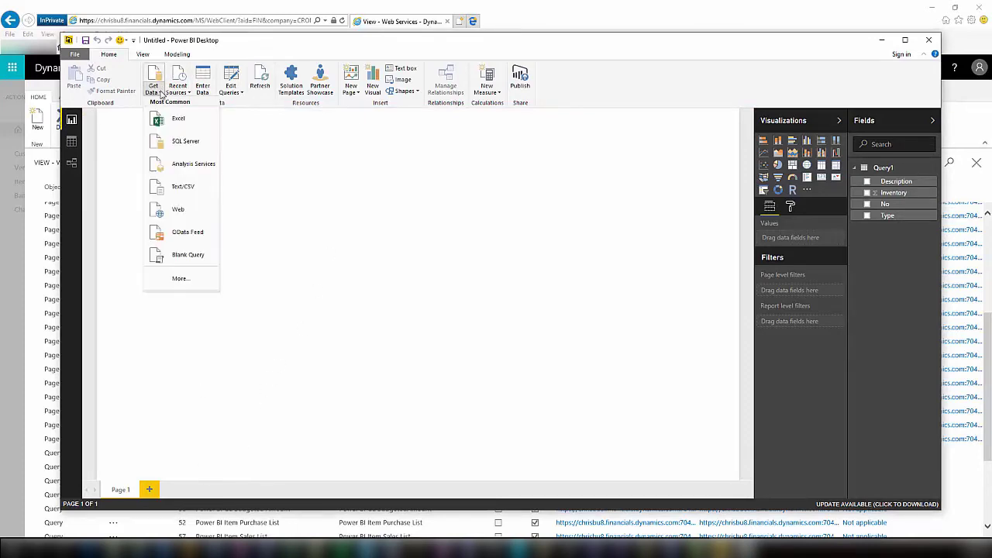
left_click(197, 234)
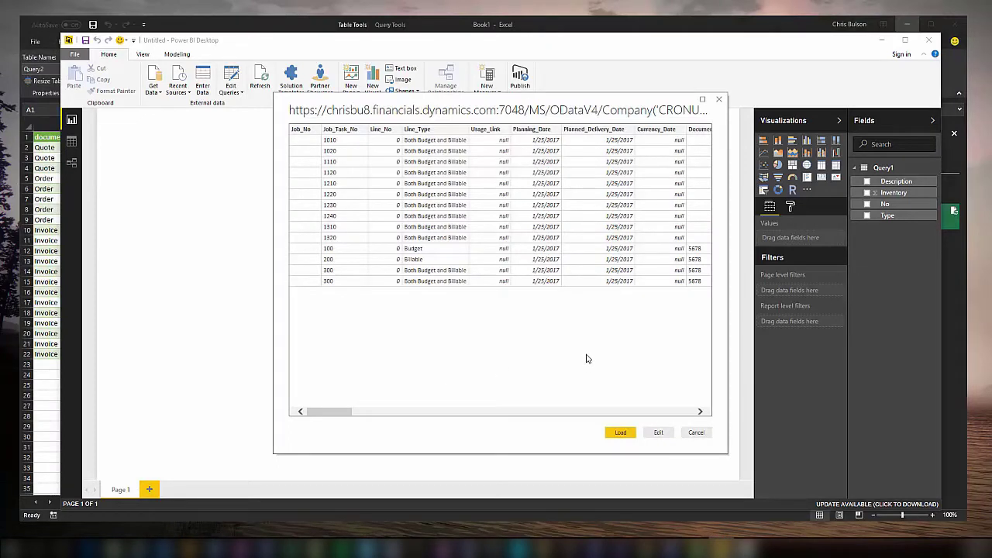
left_click(621, 433)
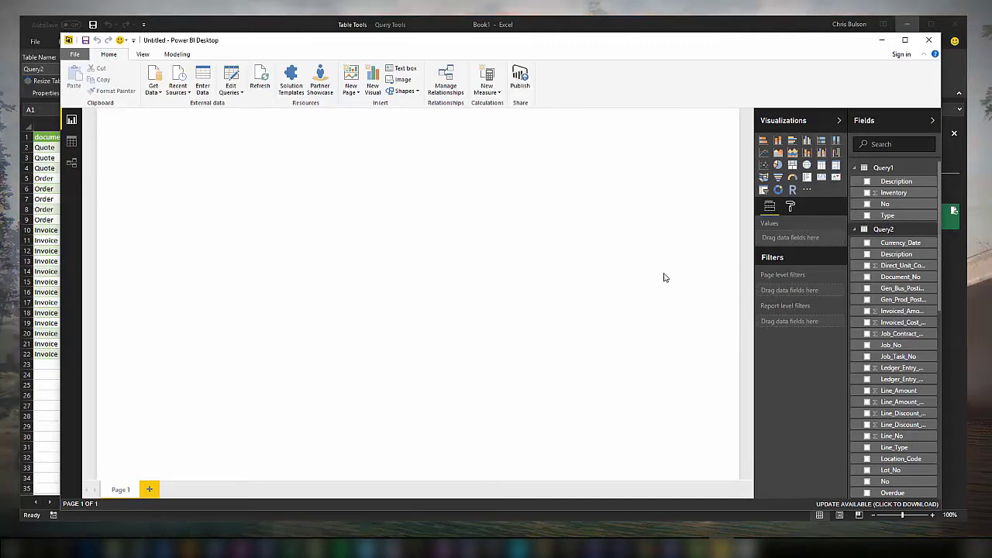
Rename the Query1 table to Items.
right_click(886, 170)
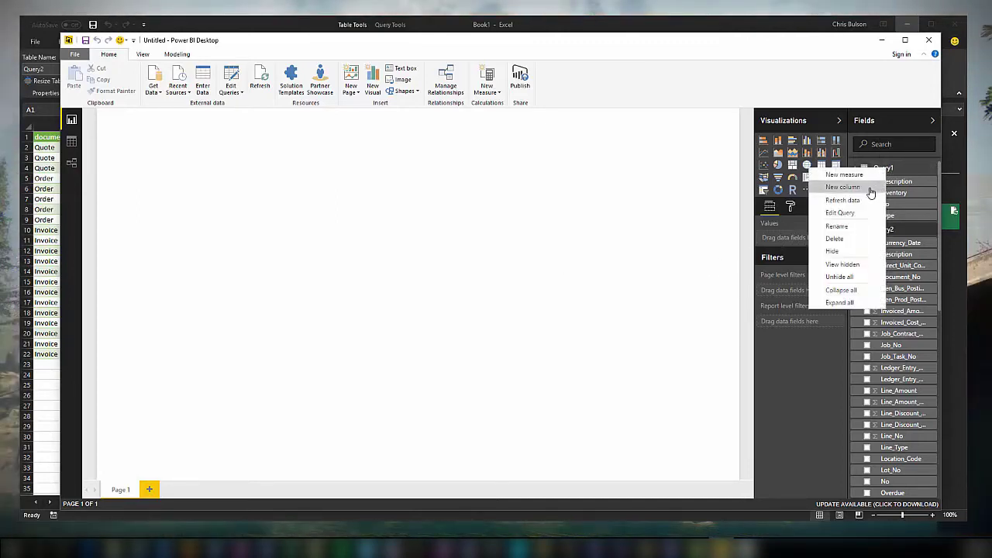
left_click(849, 226)
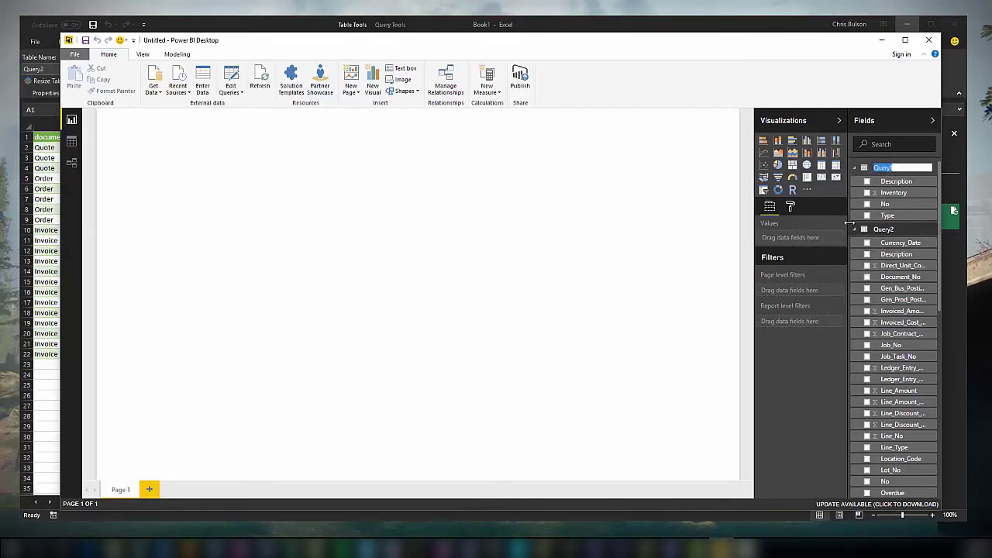
key("BackSpace")
type("Items")
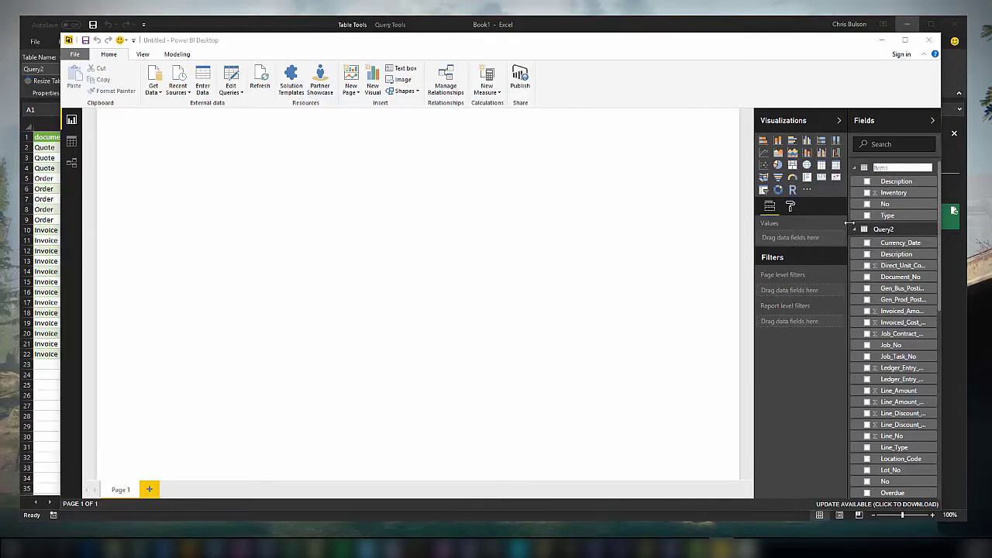
key("Return")
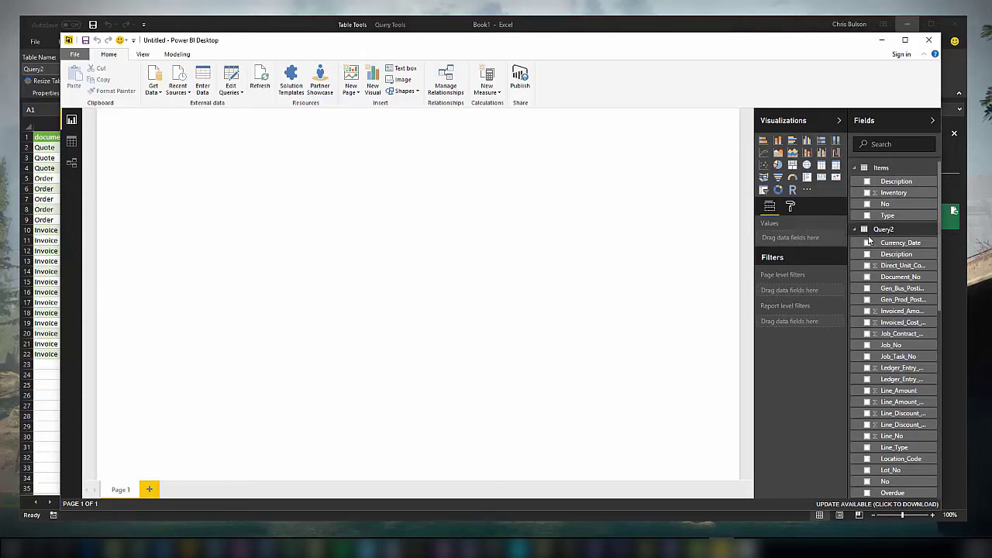
Rename the Query2 table to Job Planning Lines.
right_click(883, 230)
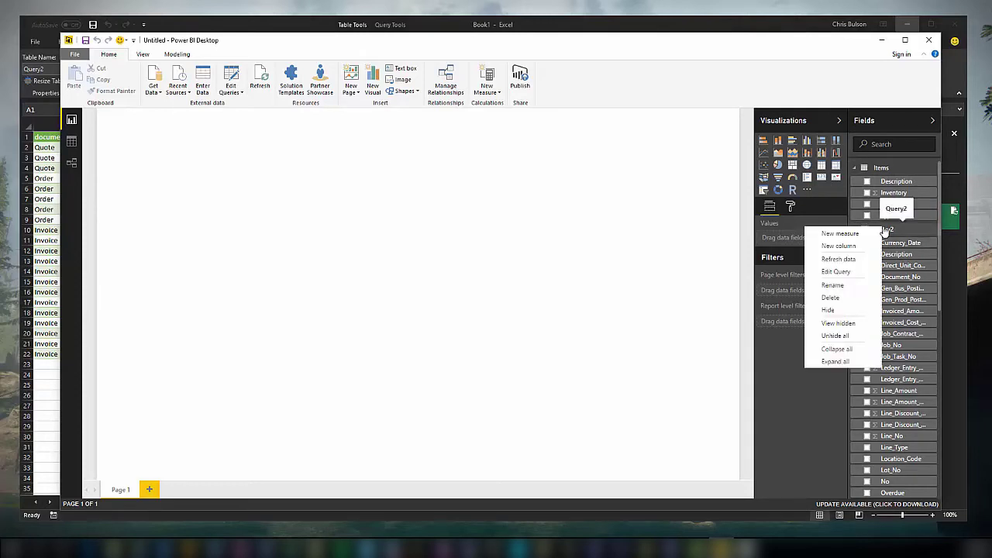
left_click(839, 284)
type("J")
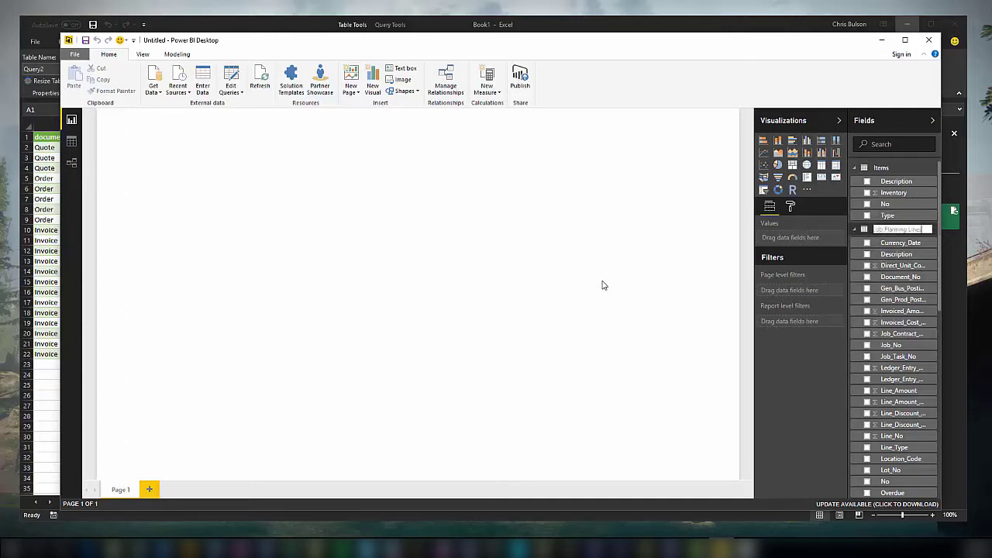
type("ob Planning Lines")
key("Return")
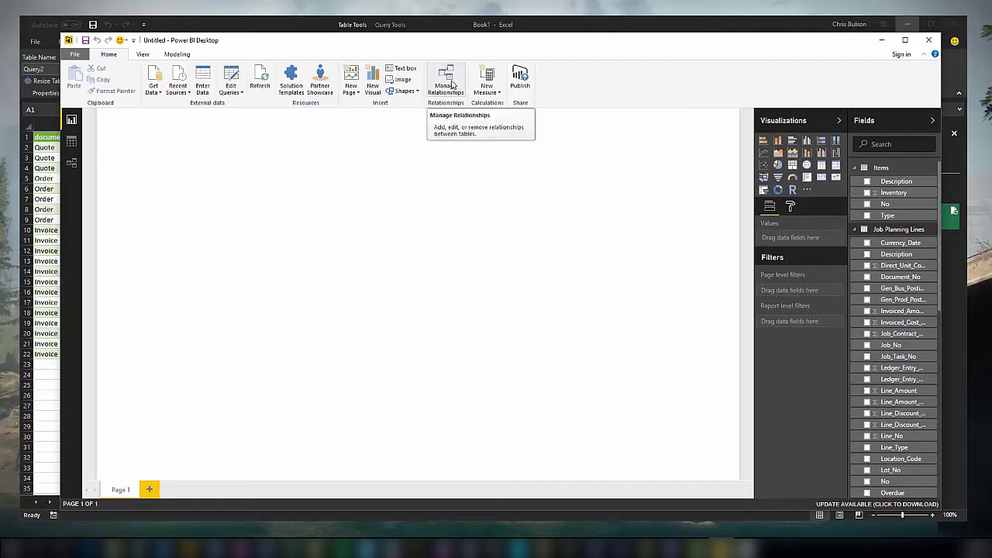
Create a new relationship linking Items No to Job Planning Lines No.
left_click(452, 85)
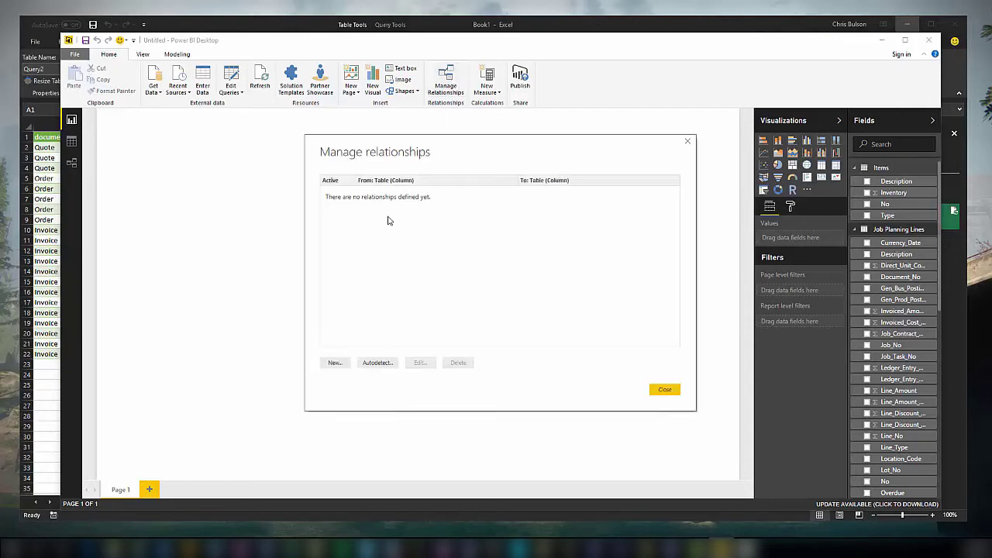
left_click(341, 363)
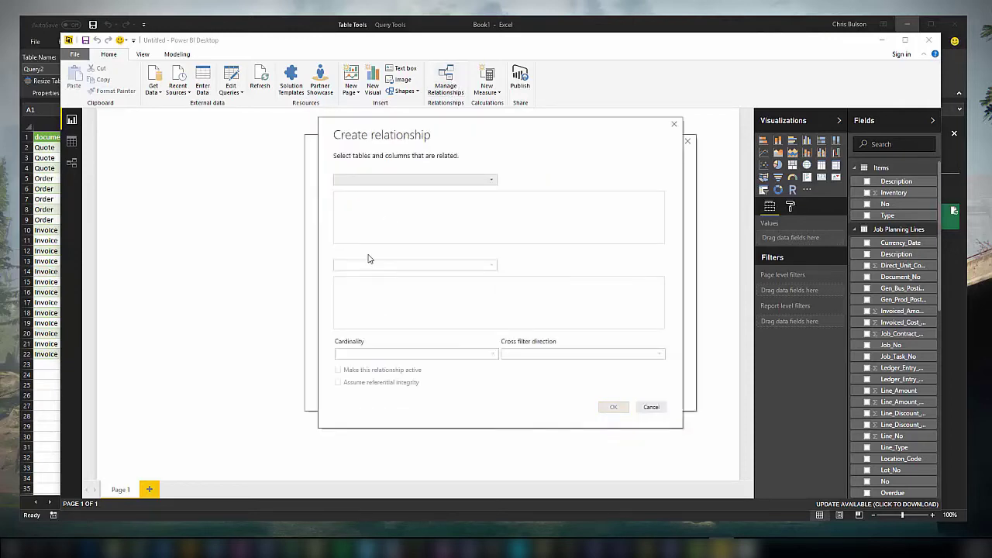
left_click(490, 184)
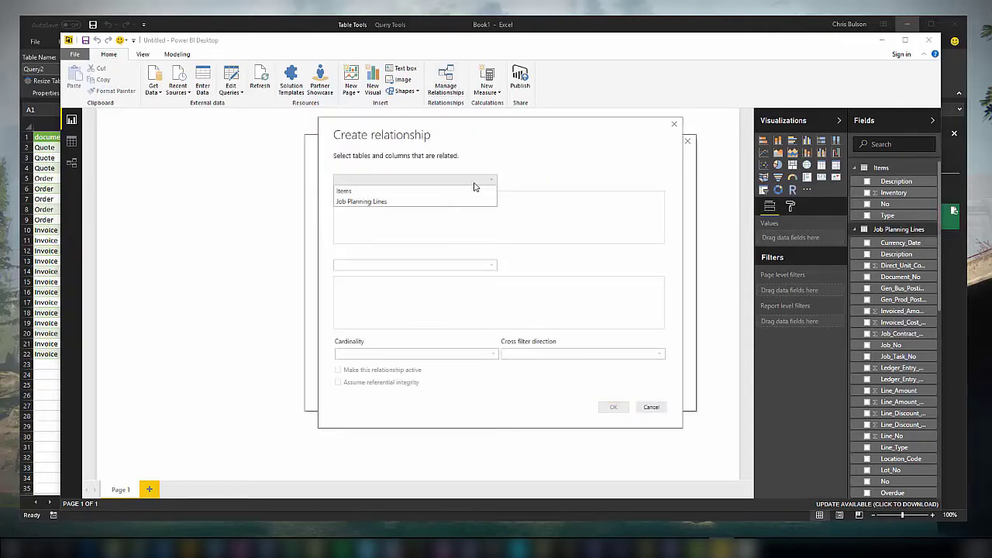
left_click(379, 192)
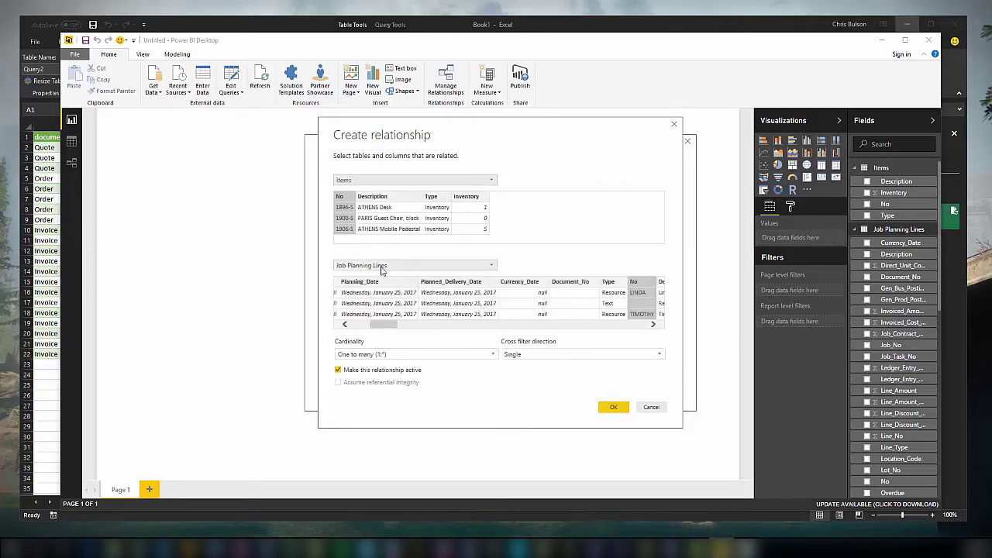
left_click(348, 217)
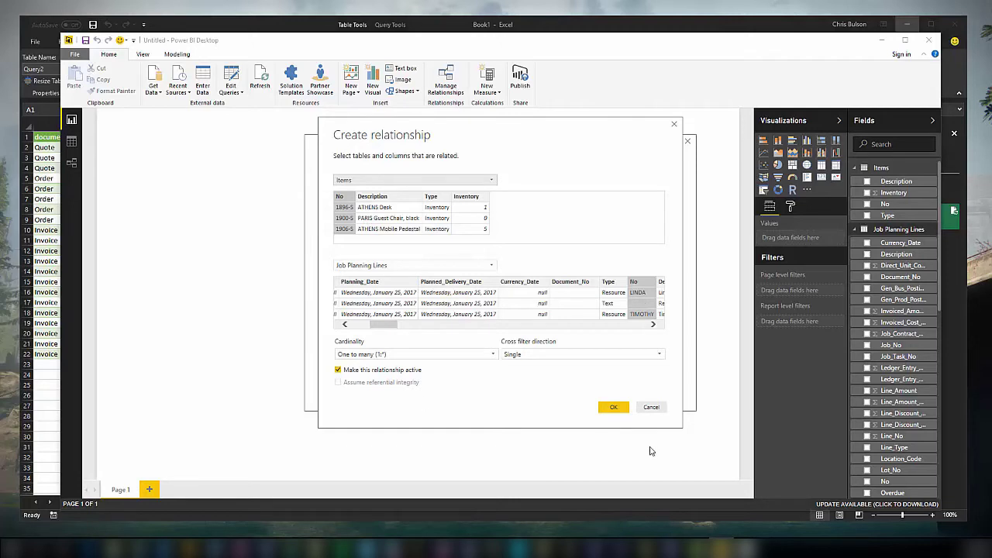
left_click(613, 408)
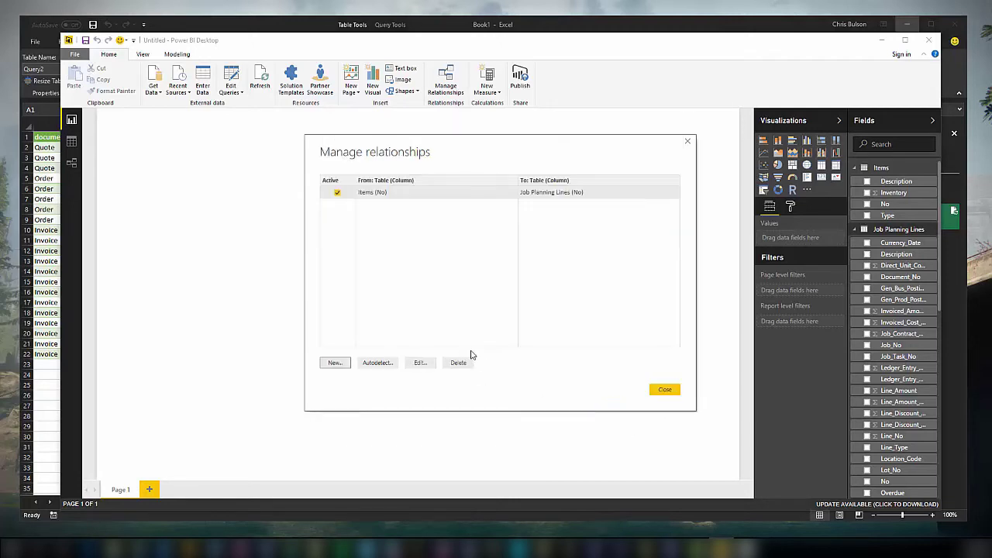
Rename the Quantity field in Job Planning Lines to Job Qty.
left_click(668, 390)
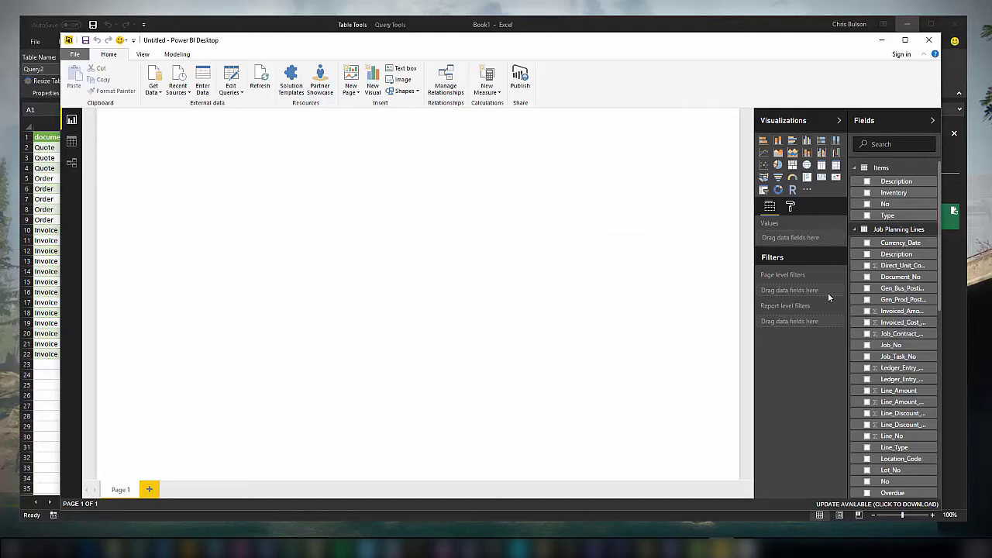
scroll(903, 293, "down", 1)
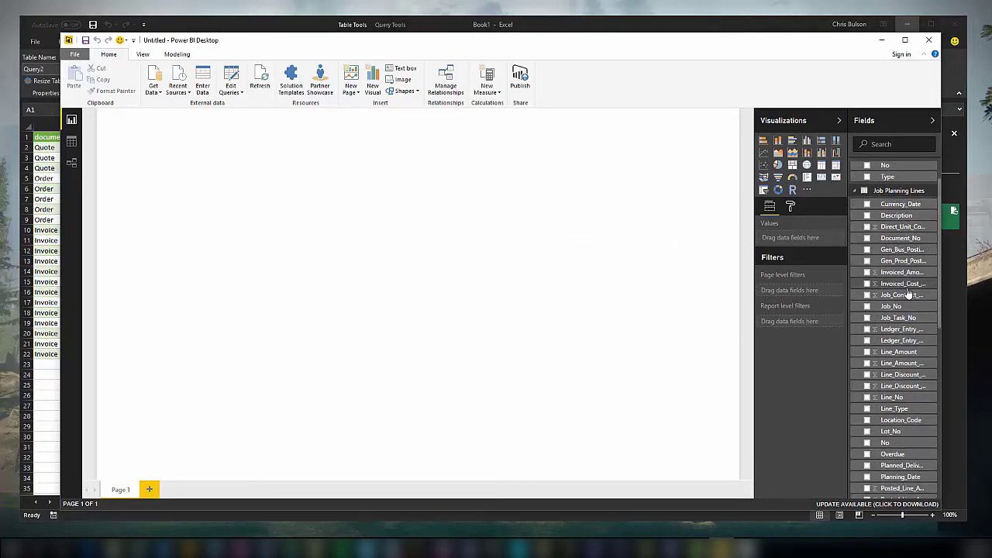
scroll(908, 293, "down", 5)
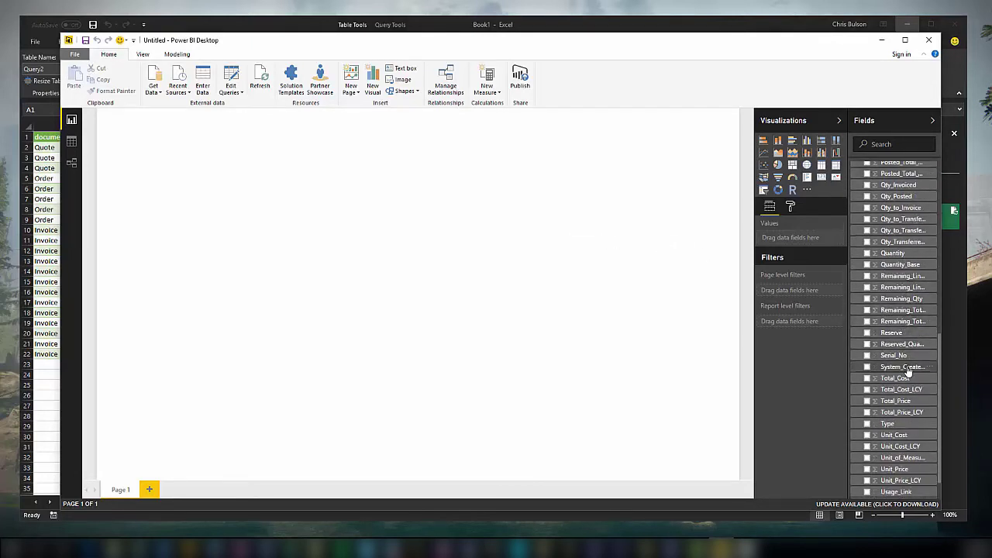
scroll(908, 371, "down", 1)
scroll(908, 375, "up", 1)
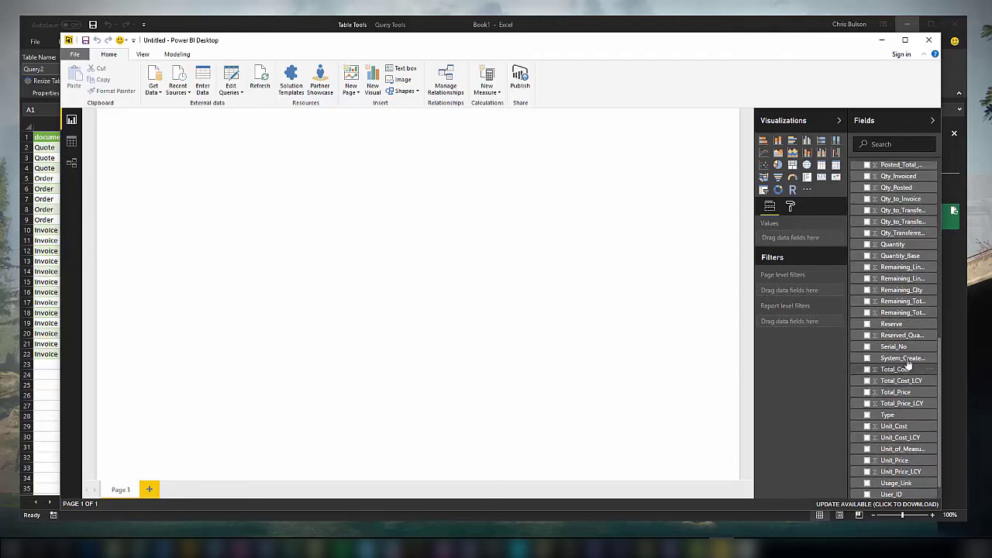
right_click(888, 245)
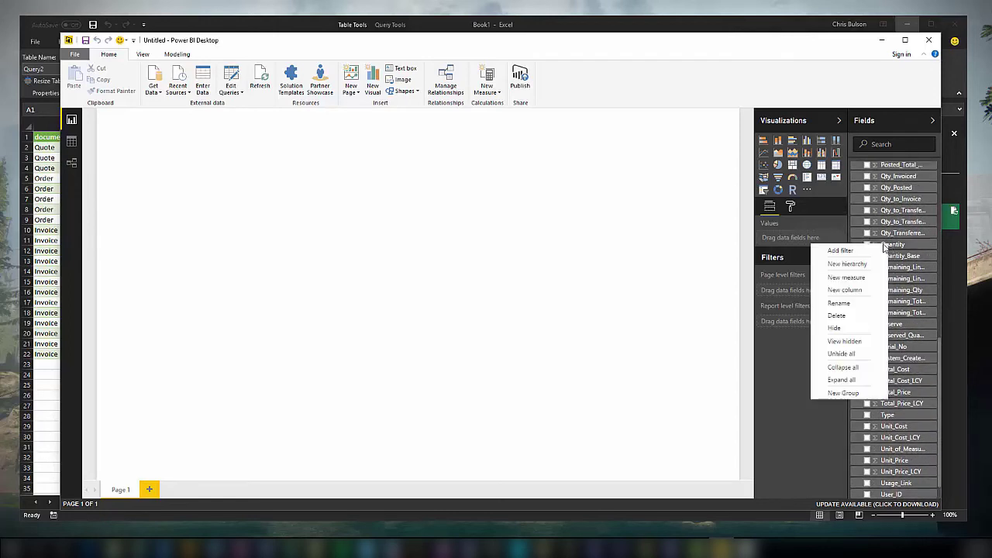
left_click(845, 303)
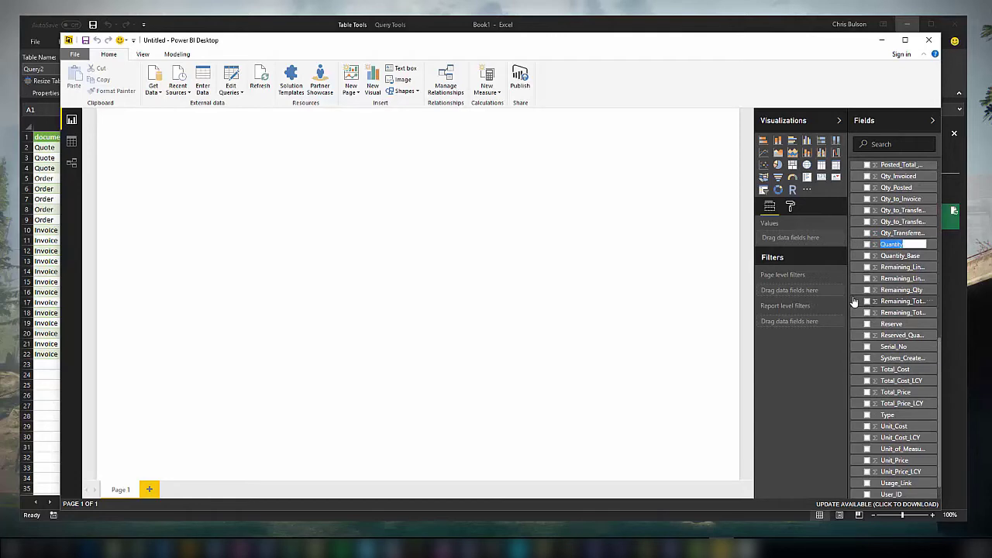
key("BackSpace")
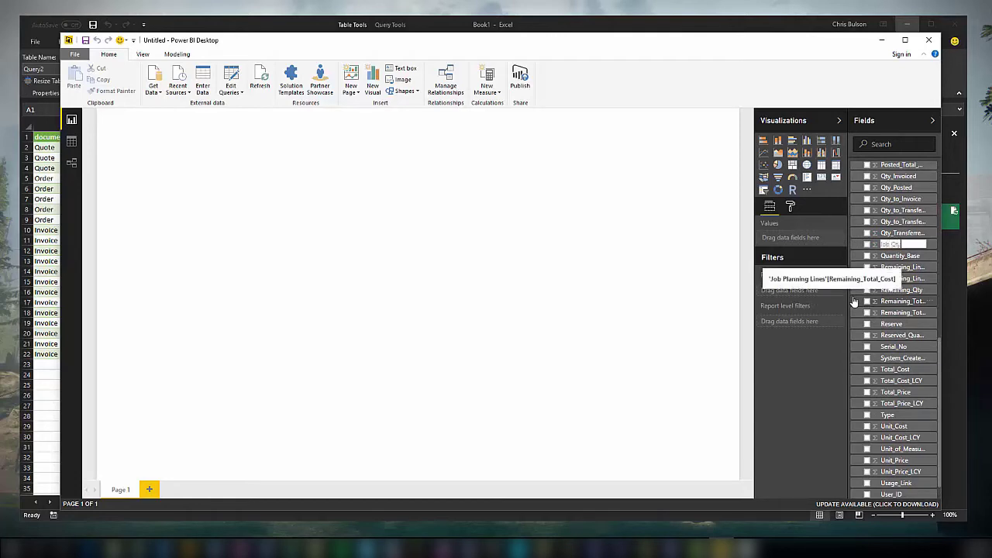
key("Return")
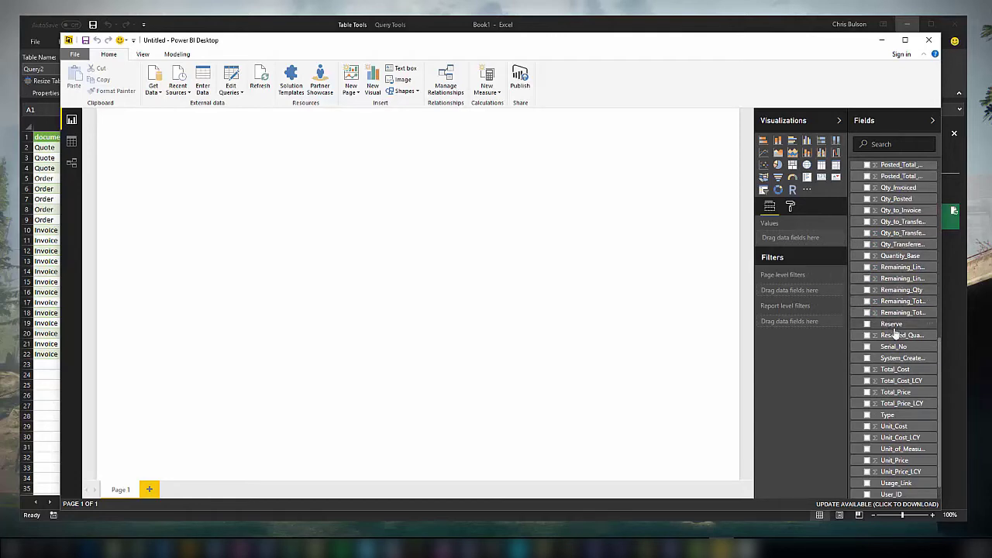
scroll(891, 341, "up", 10)
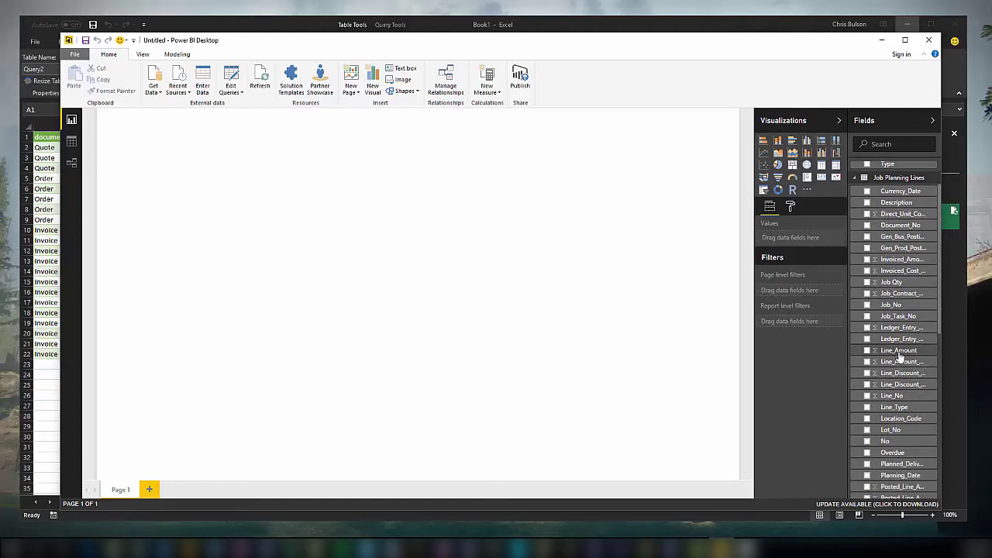
scroll(896, 355, "up", 3)
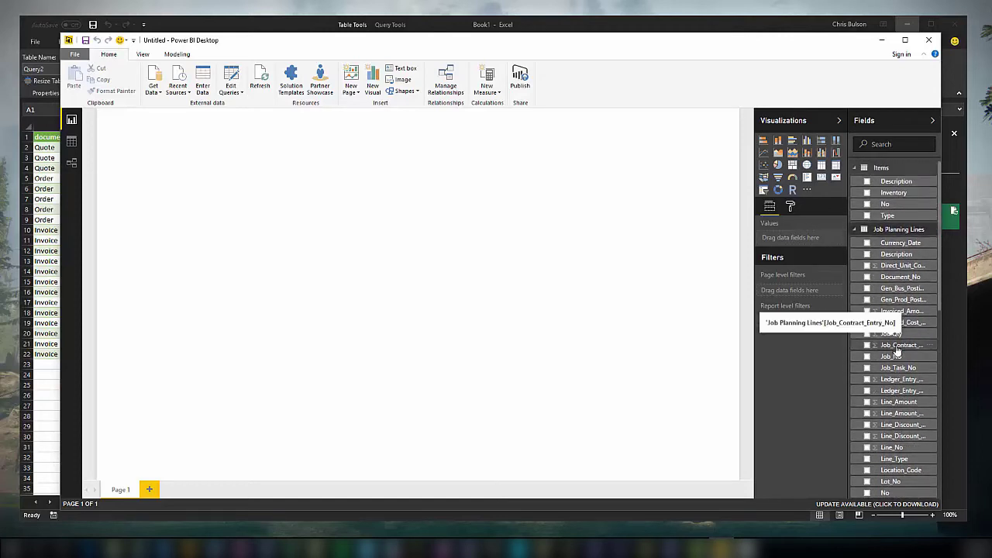
Build a table visual from Items Description, Items Inventory and Job Planning Lines Job Qty.
left_click(867, 183)
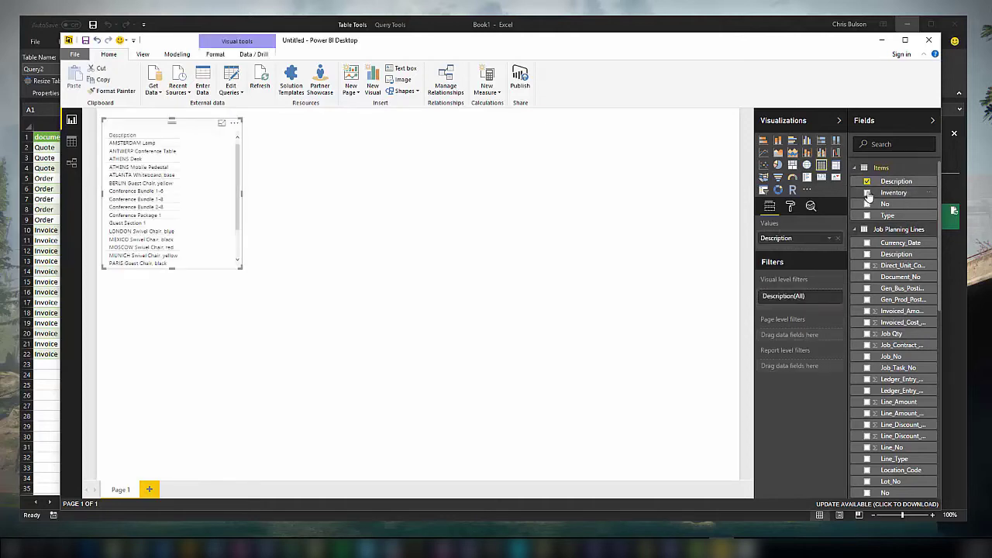
left_click(867, 193)
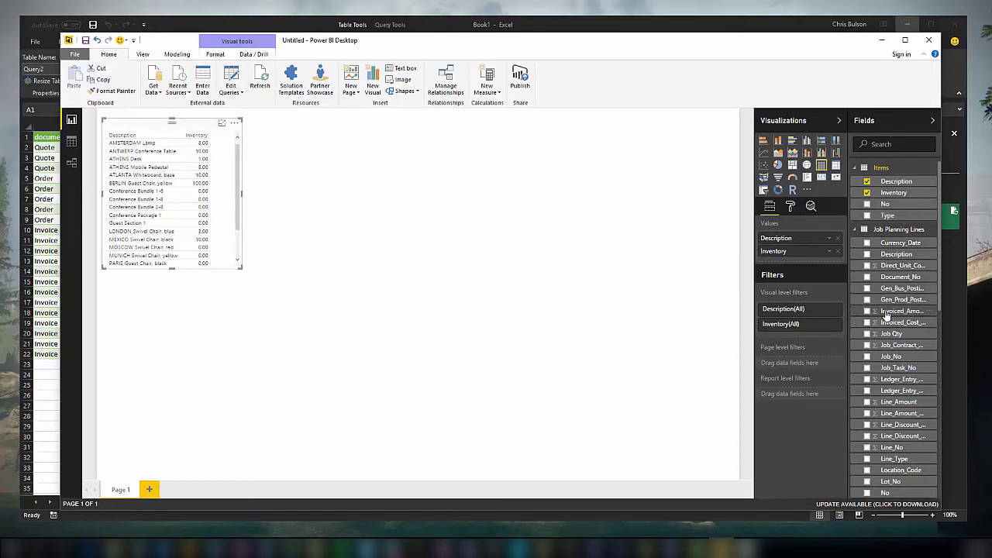
left_click(867, 334)
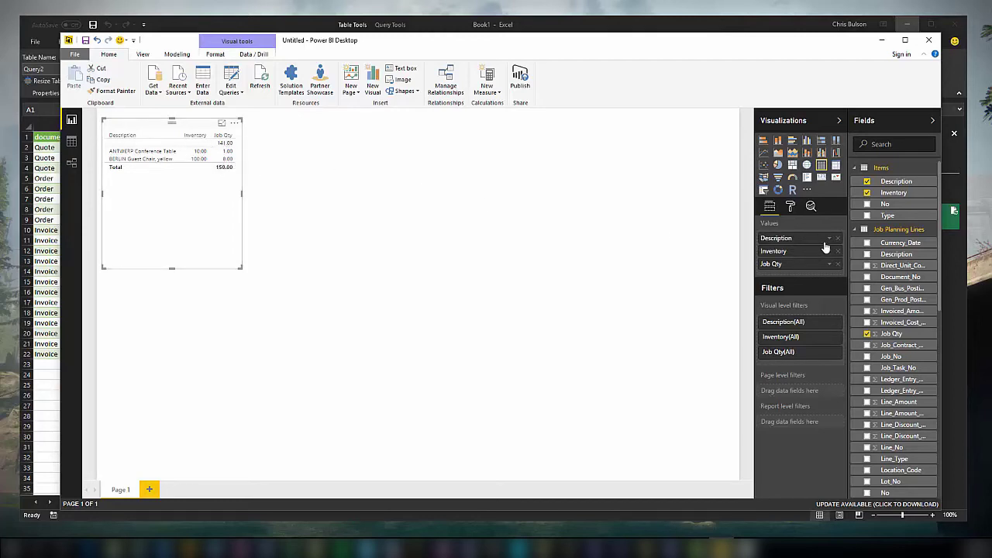
Filter the table's Description to all values except (Blank).
left_click(834, 322)
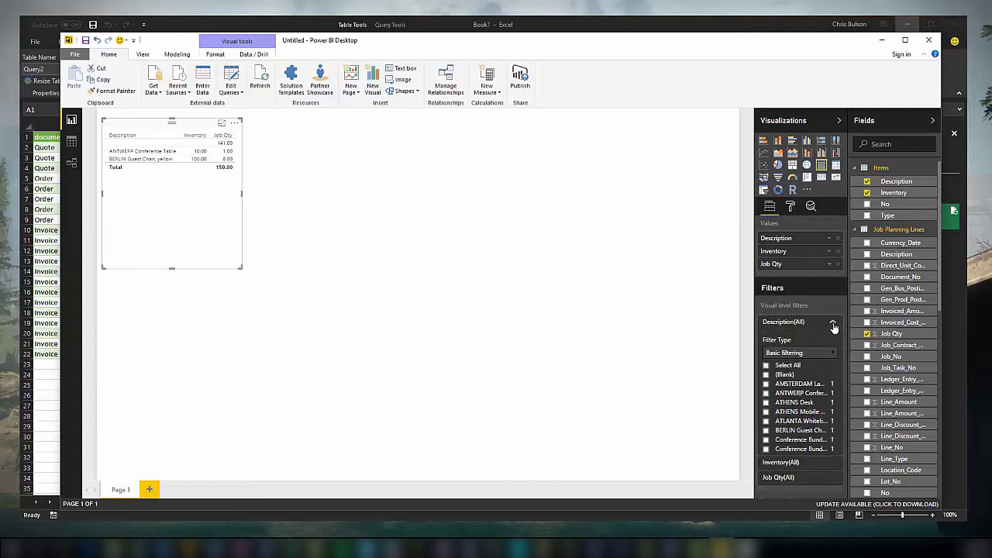
left_click(767, 366)
left_click(765, 375)
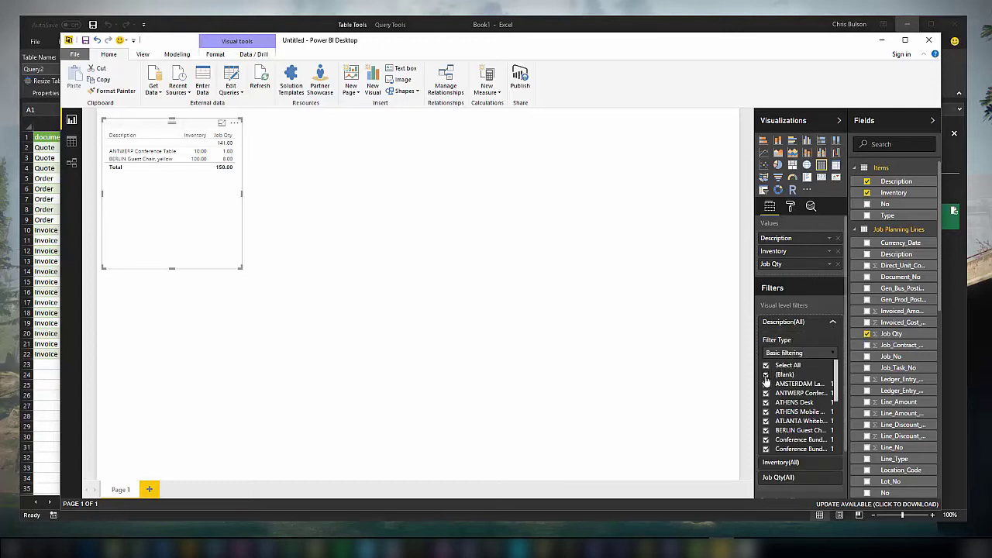
left_click(698, 321)
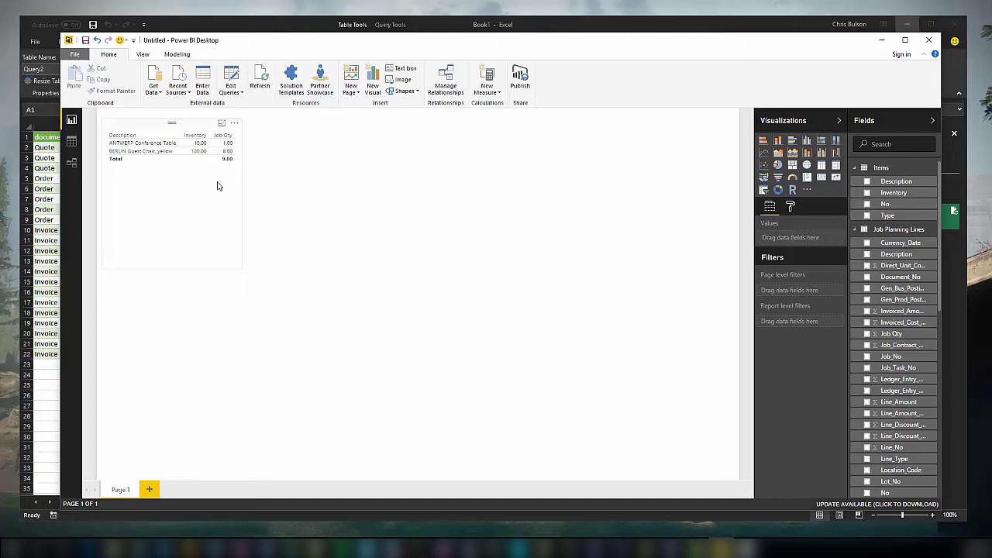
Create the Items measure Difference = summed Inventory minus summed Job Qty, deleting the test chart.
right_click(891, 186)
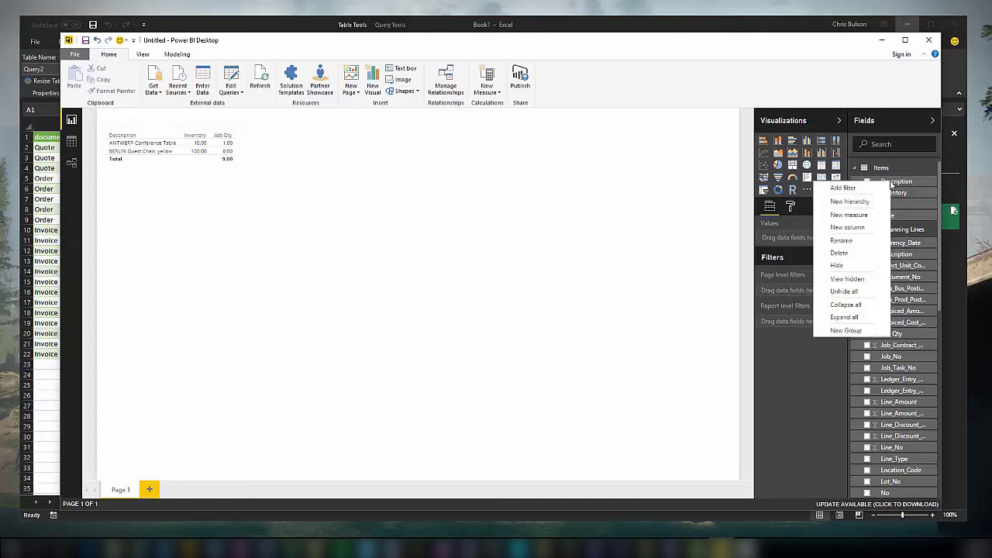
left_click(862, 215)
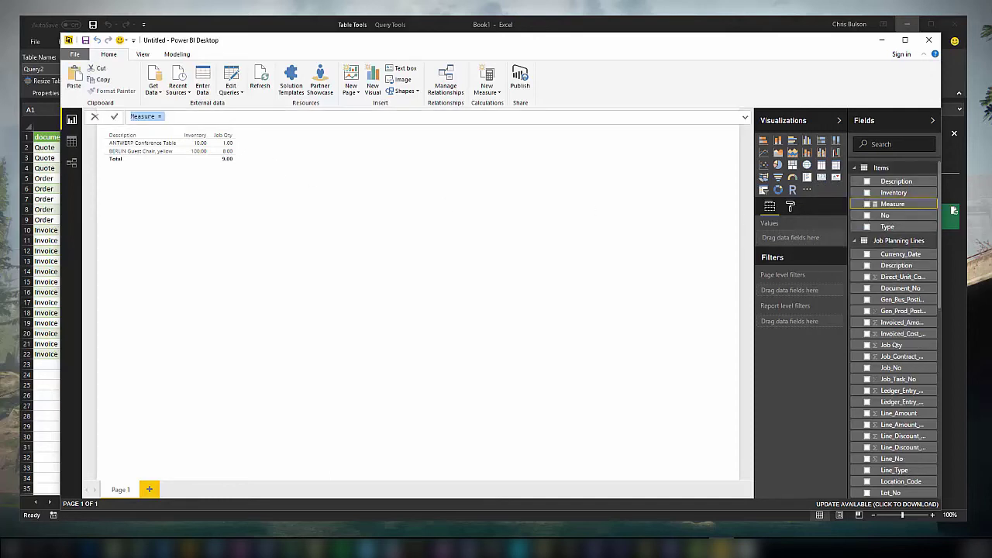
left_click(240, 548)
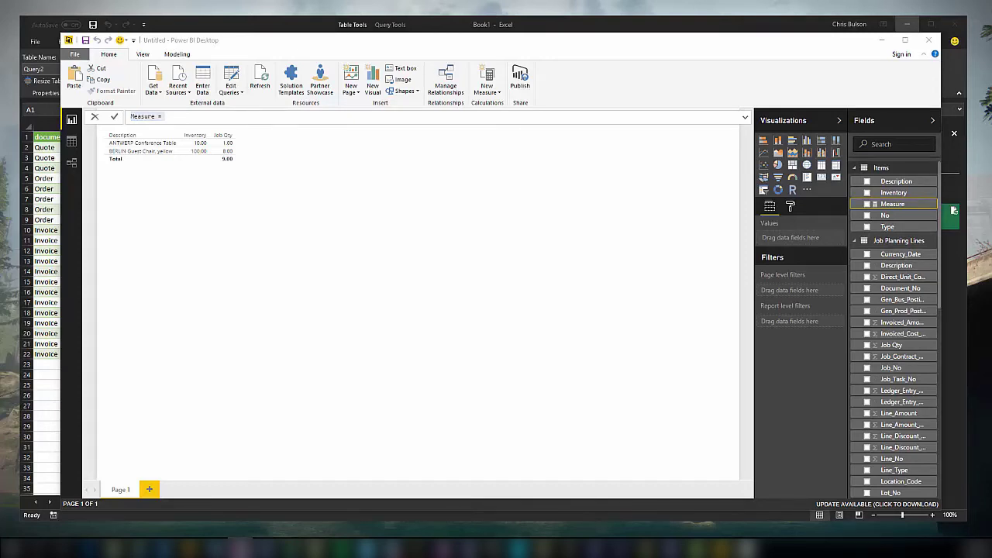
left_click_drag(222, 115, 130, 117)
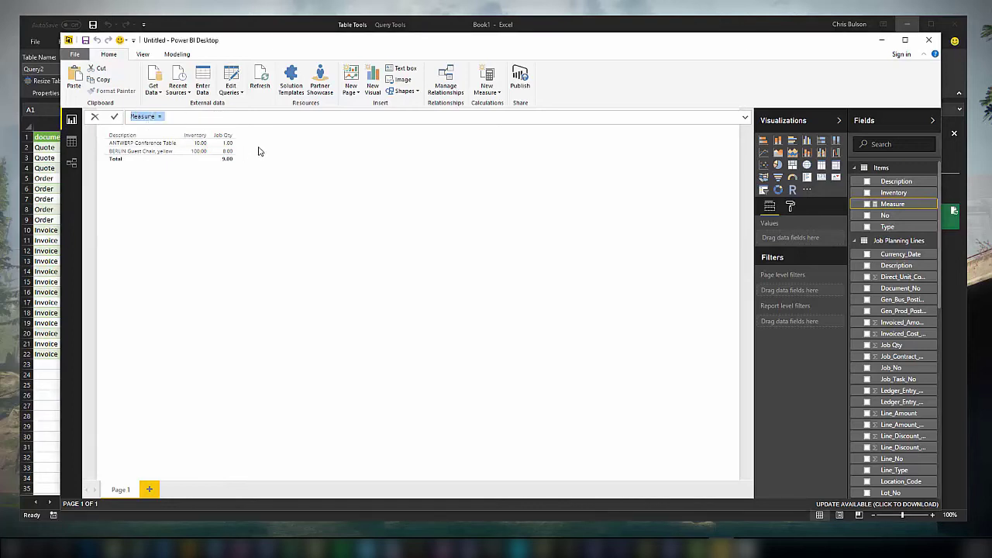
type("Difference = CALCULATE(SUM(Items[Inventory]))-CALCULATE(SUM('Job Planning Lines'[Job Qty]))")
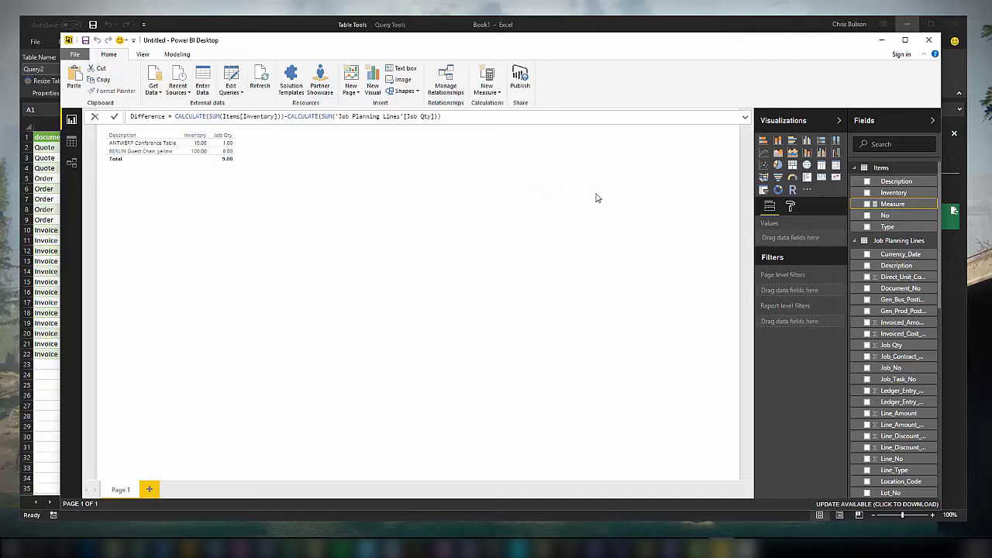
key("Return")
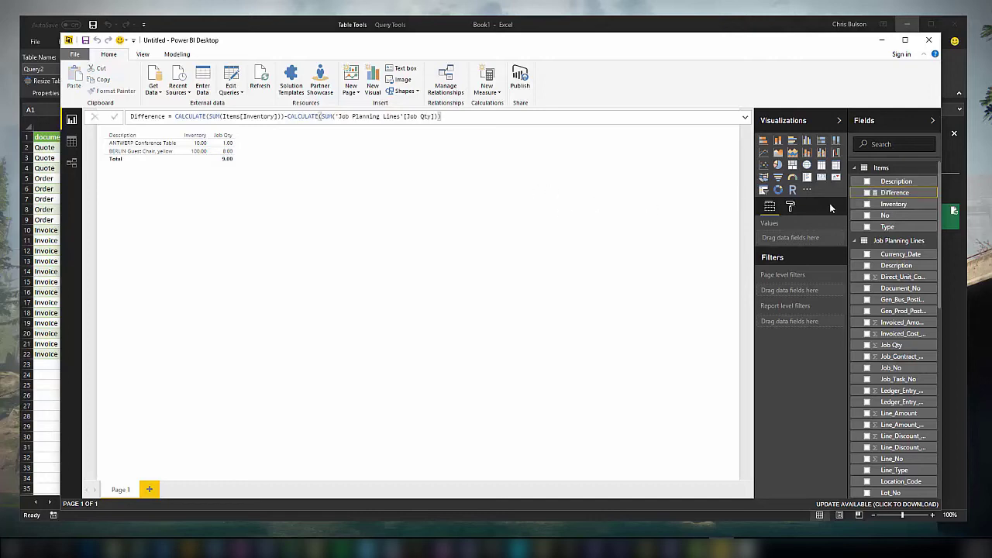
left_click(866, 193)
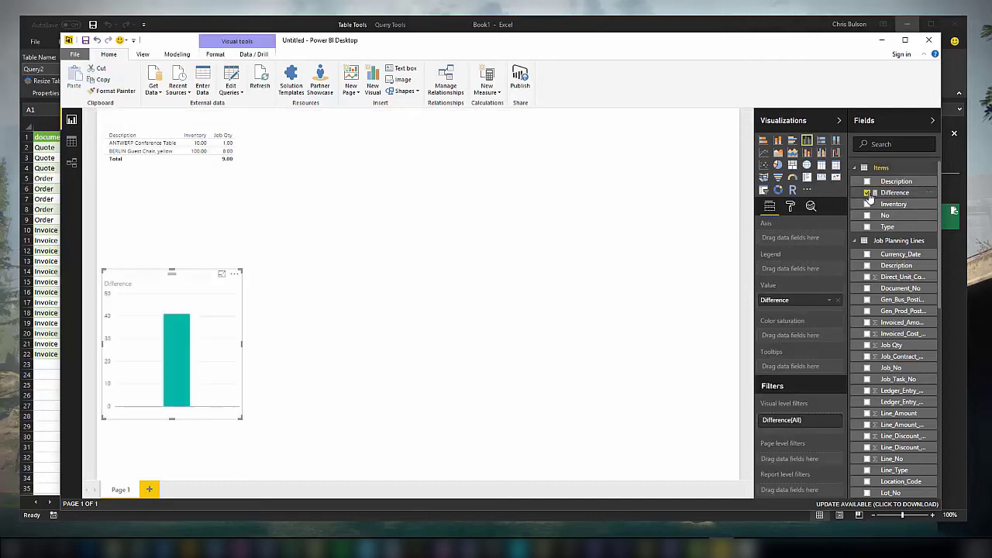
key("Delete")
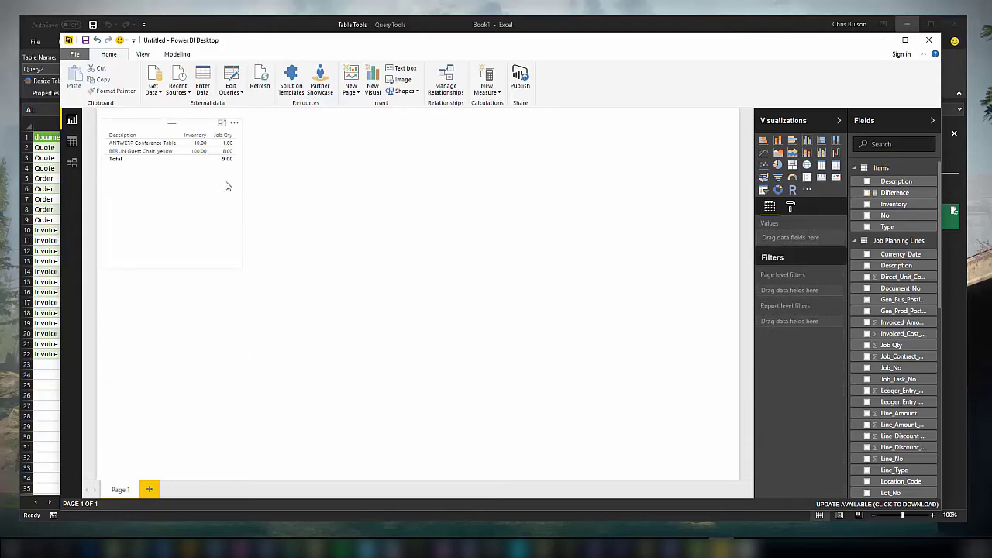
Add the Difference measure as a column in the item table and widen it.
left_click(224, 194)
left_click(867, 193)
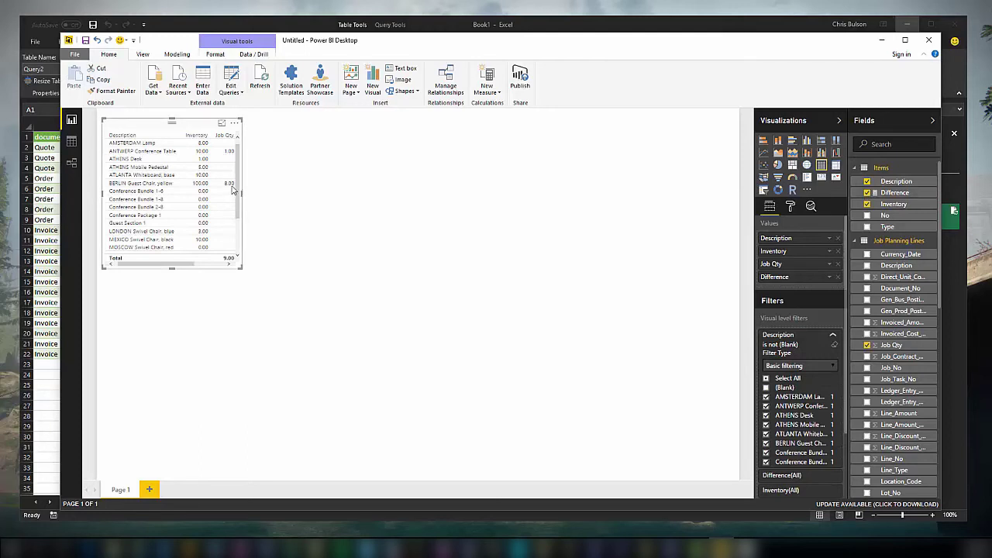
left_click_drag(242, 197, 286, 193)
left_click(287, 193)
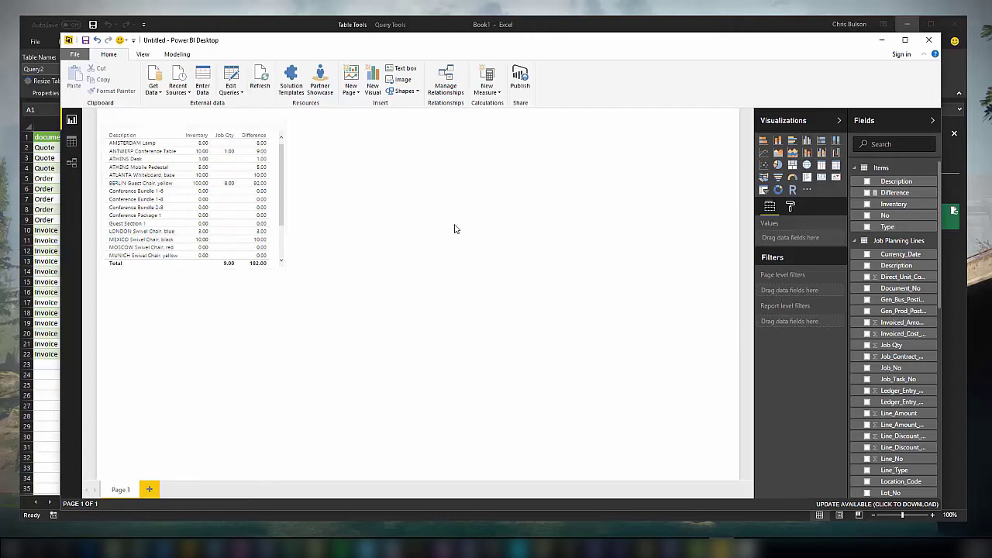
Filter the table to Job Qty is greater than 0.
left_click(235, 194)
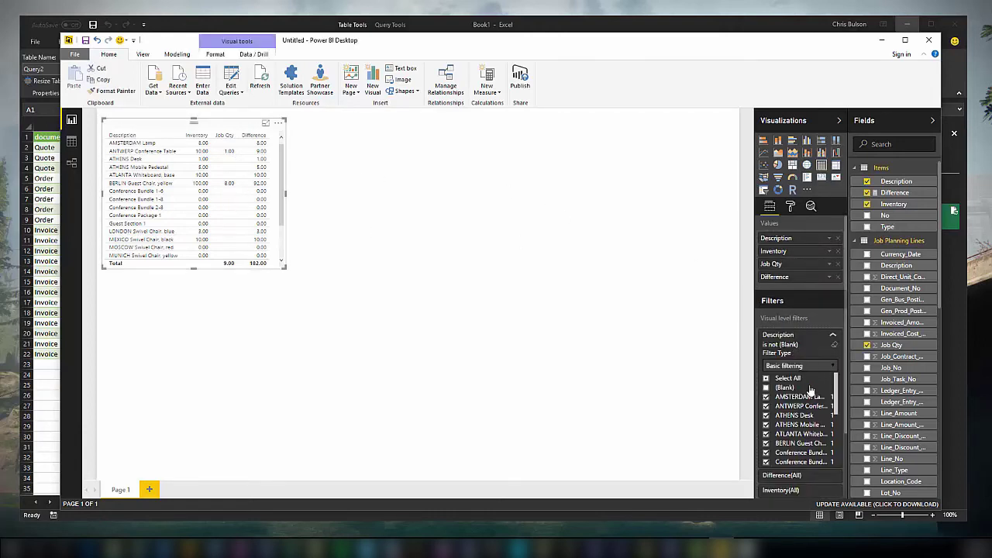
left_click(832, 335)
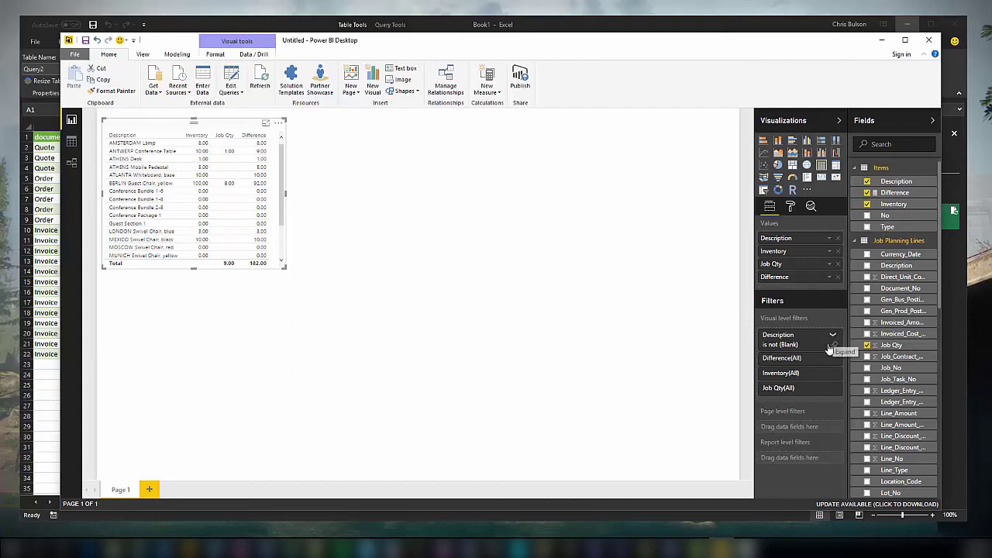
left_click(829, 387)
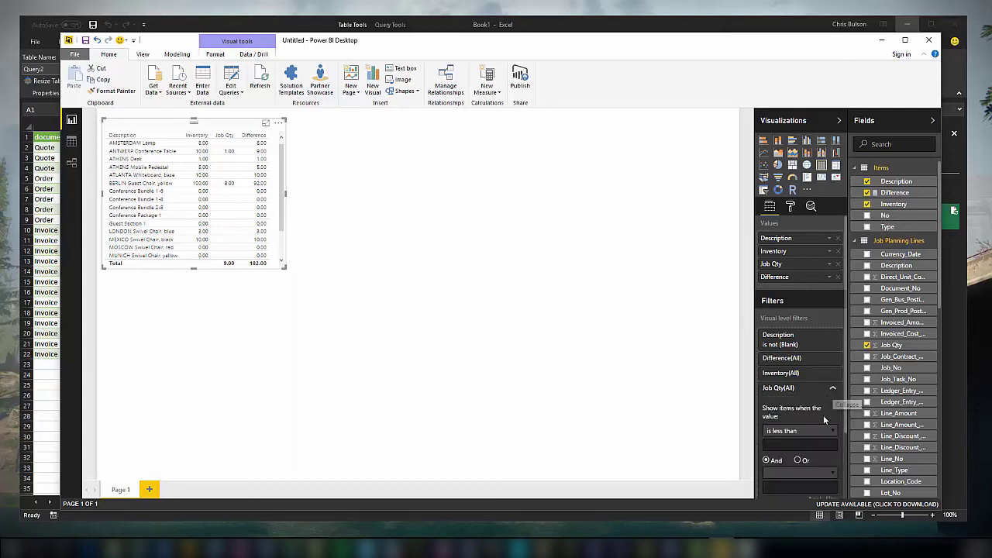
scroll(826, 400, "down", 2)
left_click(832, 371)
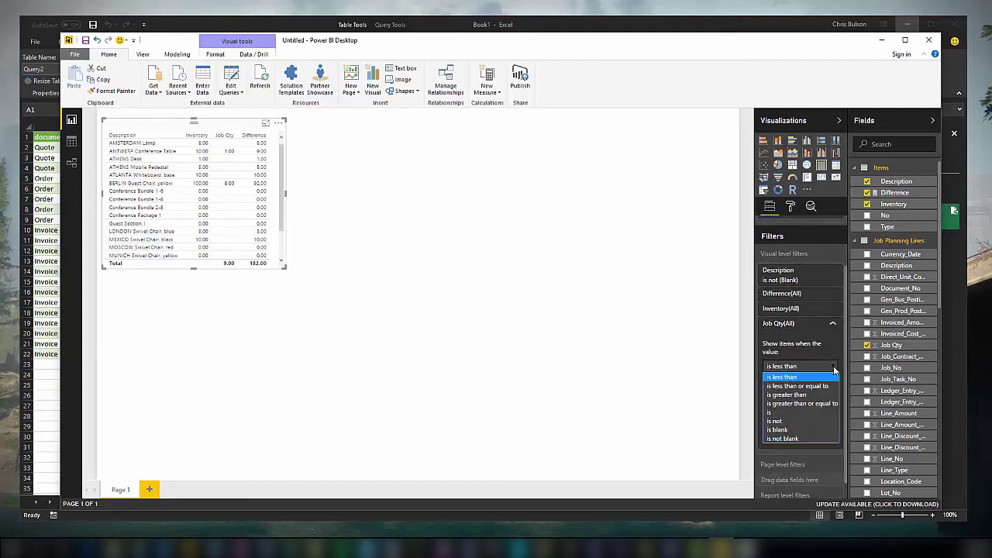
left_click(800, 399)
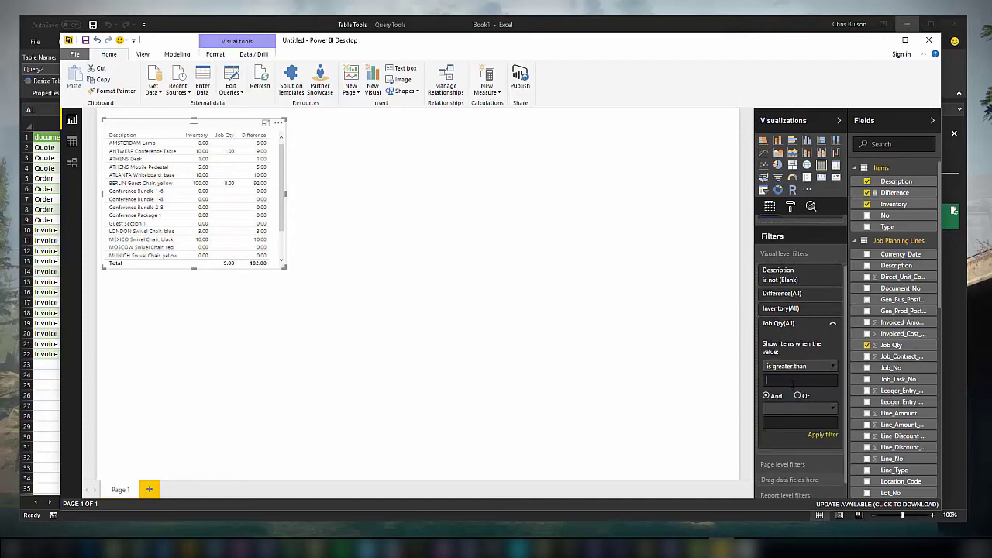
left_click(792, 379)
type("0")
left_click(823, 435)
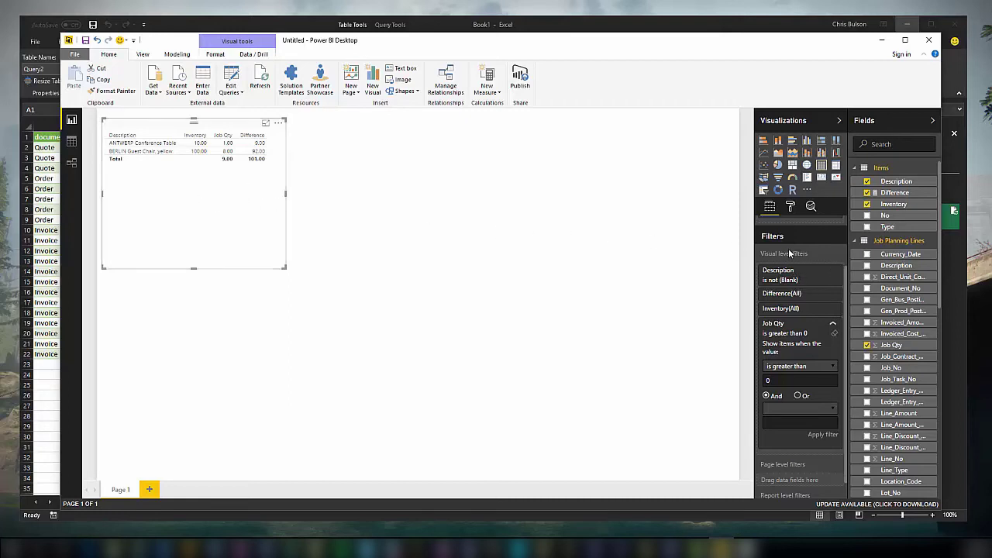
scroll(791, 256, "up", 1)
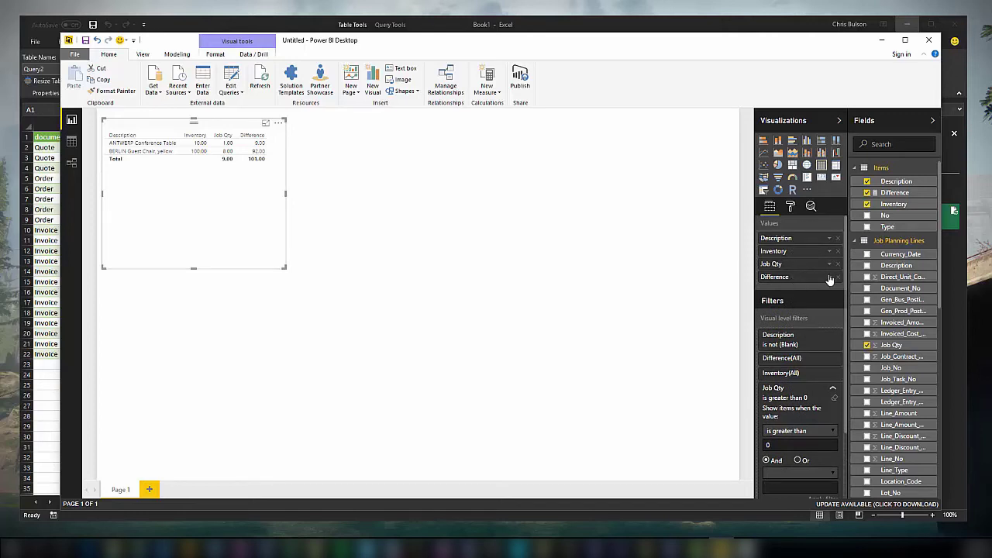
Turn on a diverging colour scale for Difference with minimum number 0 in light red.
left_click(829, 278)
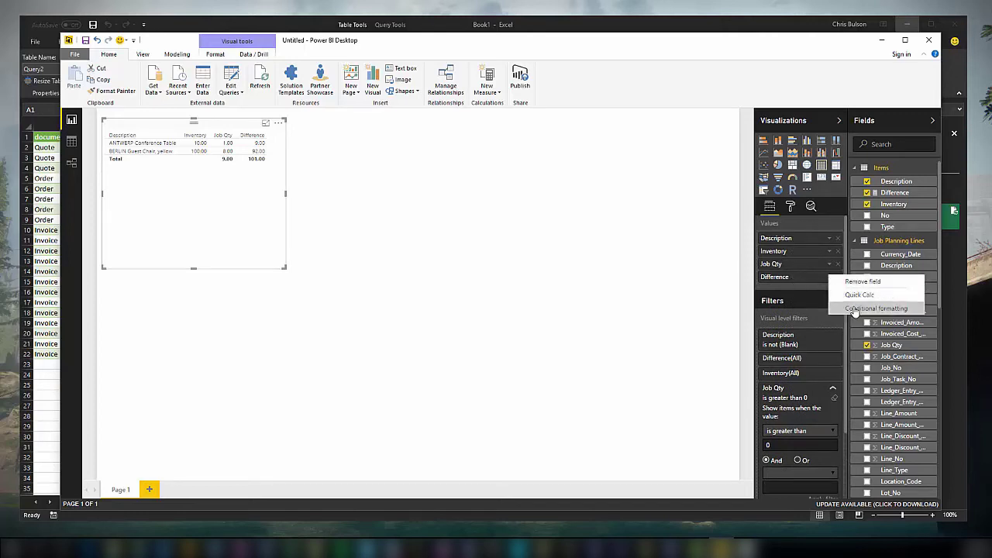
left_click(854, 308)
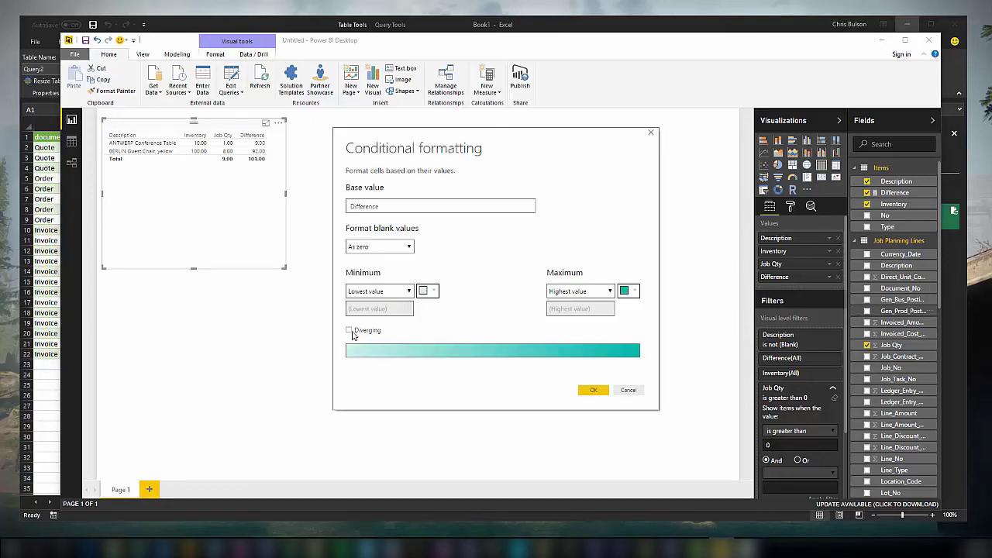
left_click(349, 331)
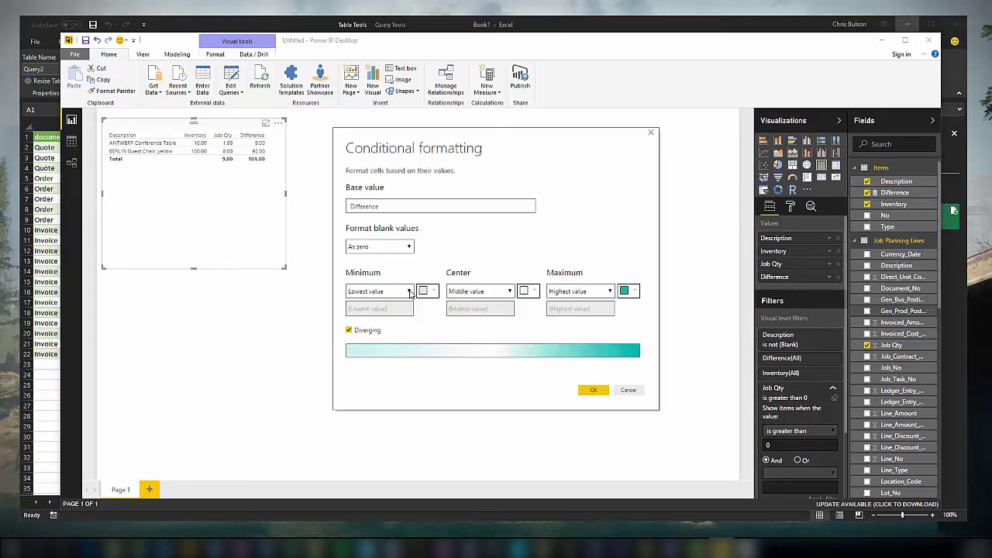
left_click(409, 291)
left_click(389, 311)
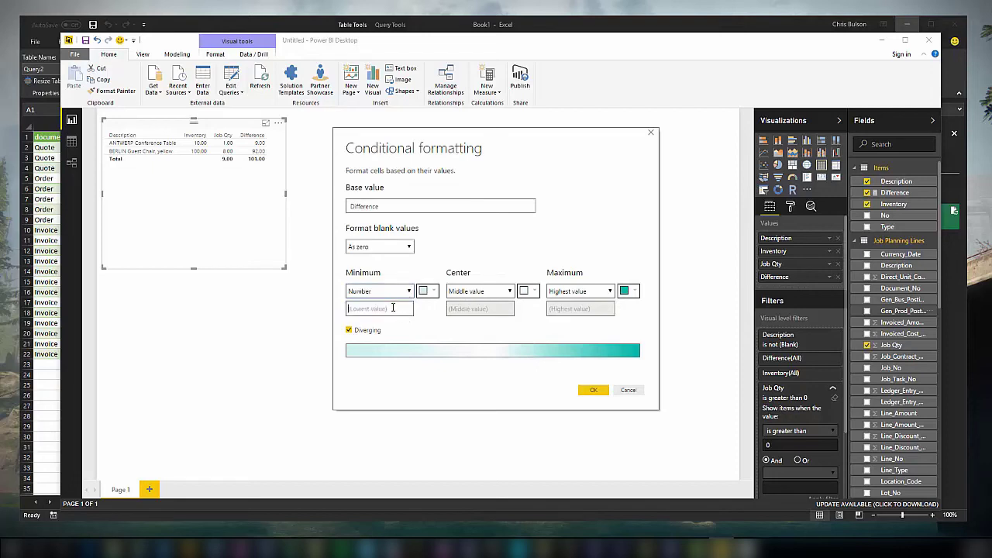
type("0")
left_click(433, 292)
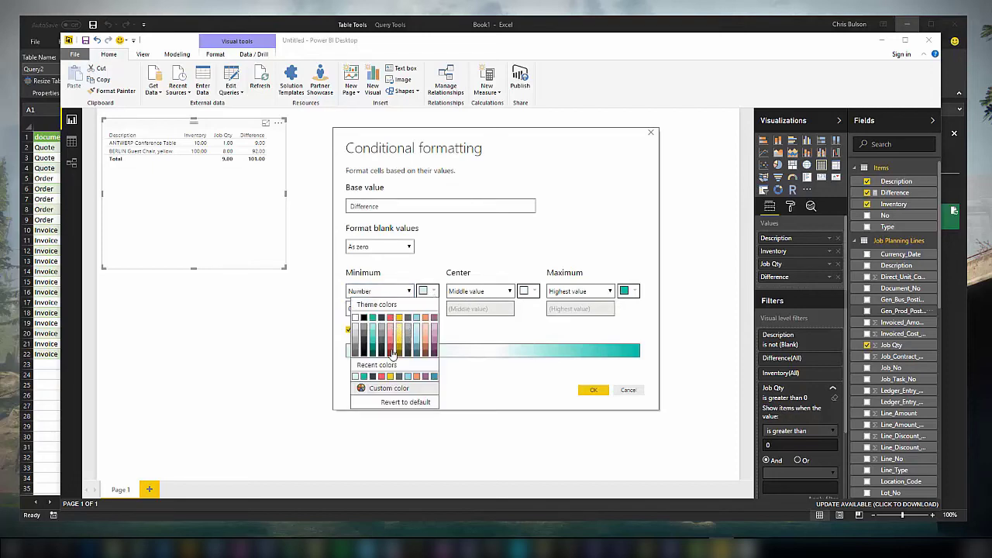
left_click(390, 355)
left_click(434, 292)
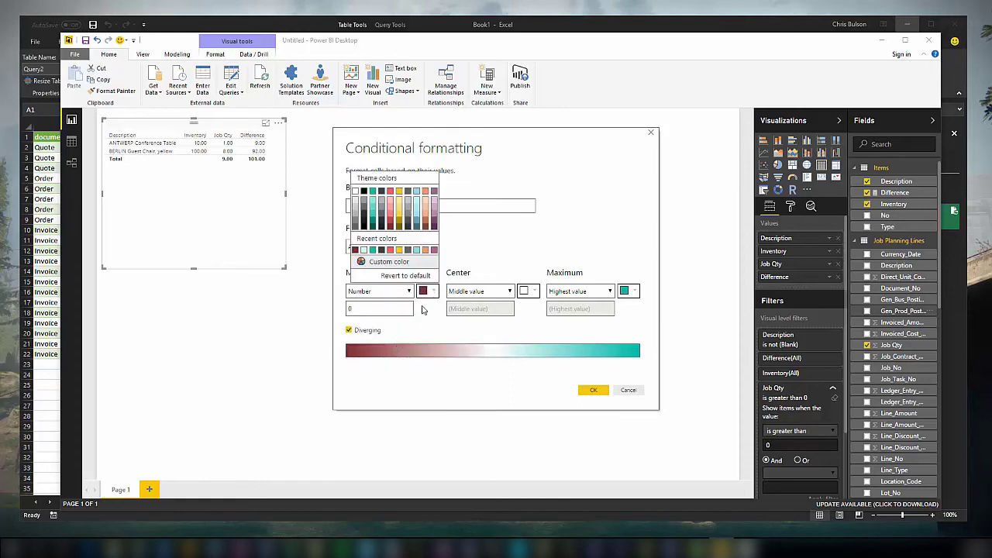
left_click(394, 203)
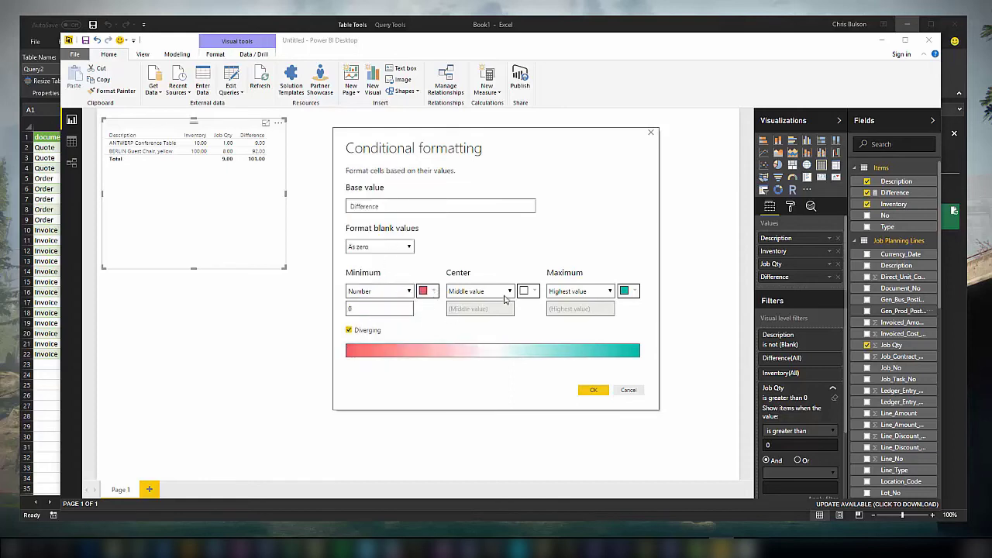
left_click(509, 292)
left_click(484, 311)
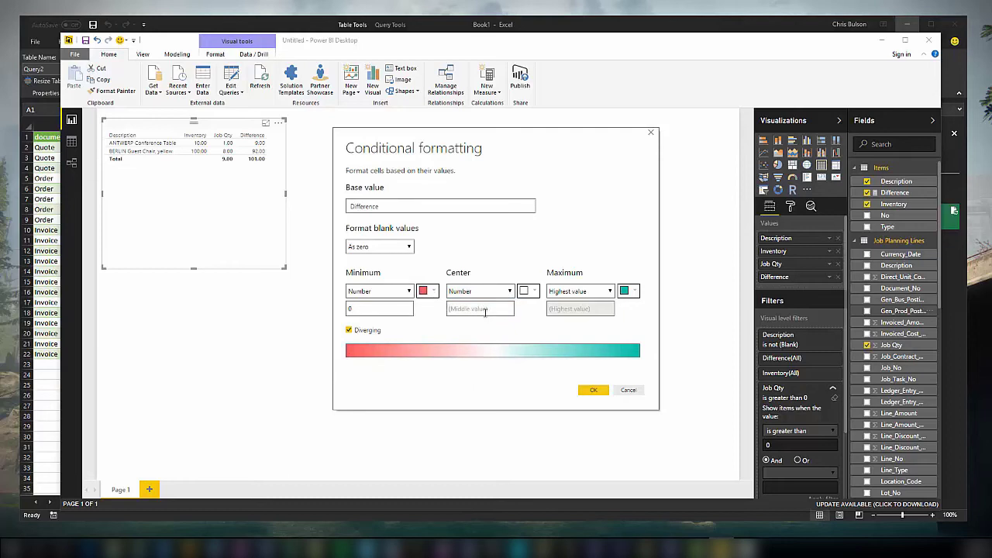
type("1")
left_click(610, 292)
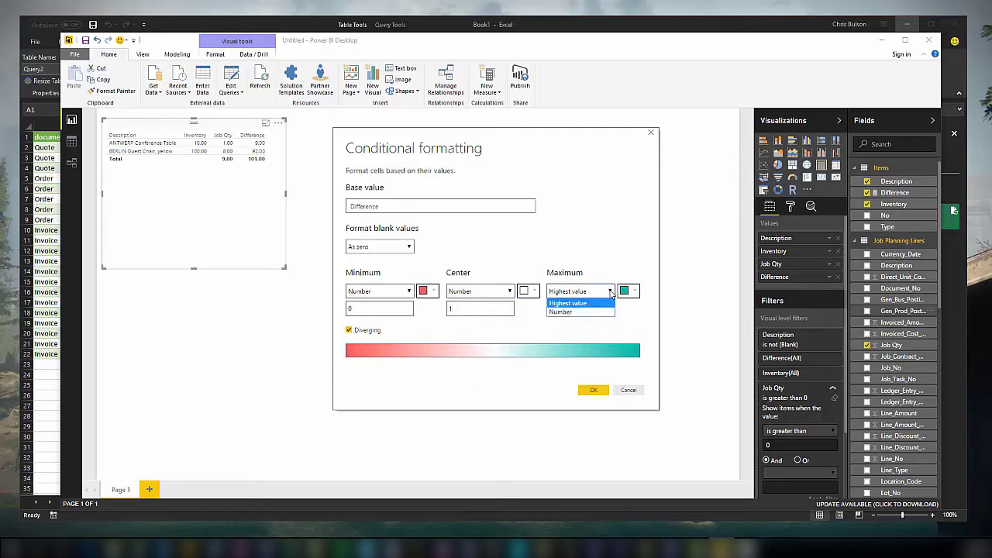
left_click(579, 311)
type("99")
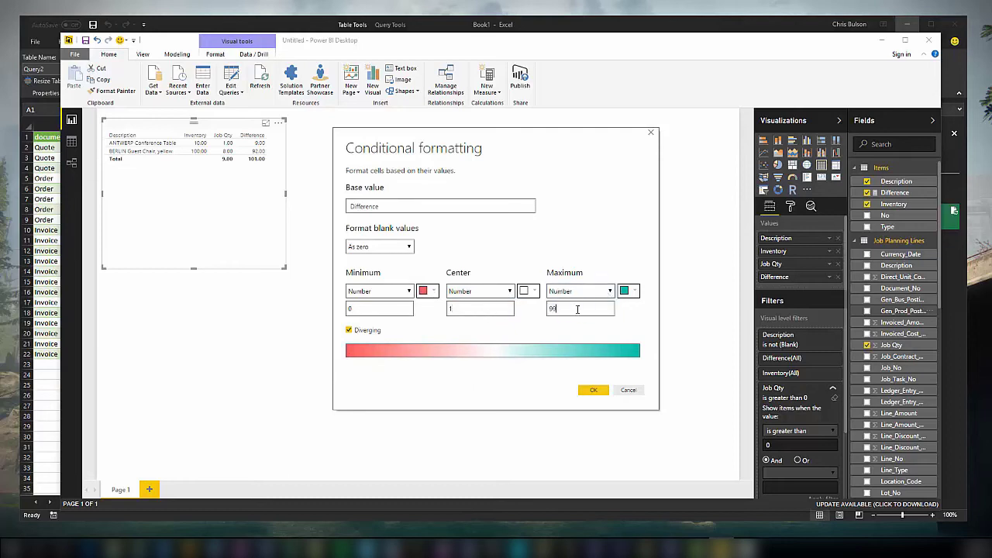
type("99999999")
left_click(593, 390)
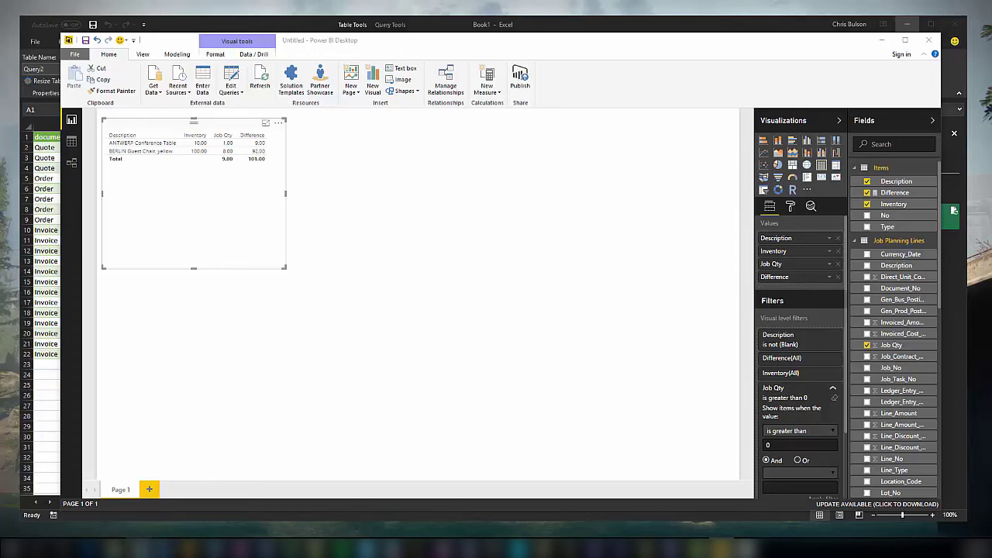
left_click(139, 549)
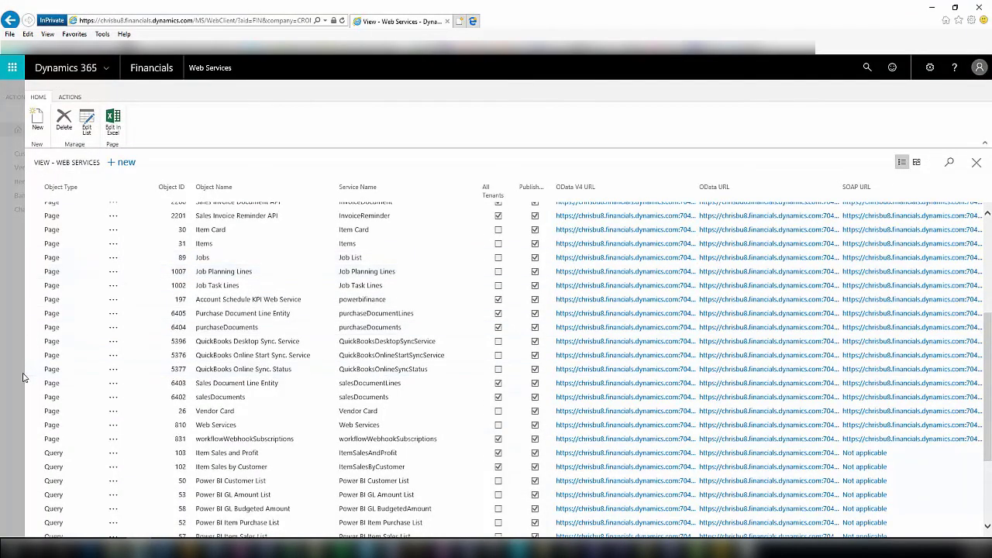
Find the Jobs list and open the Reception area remodel job.
left_click(17, 377)
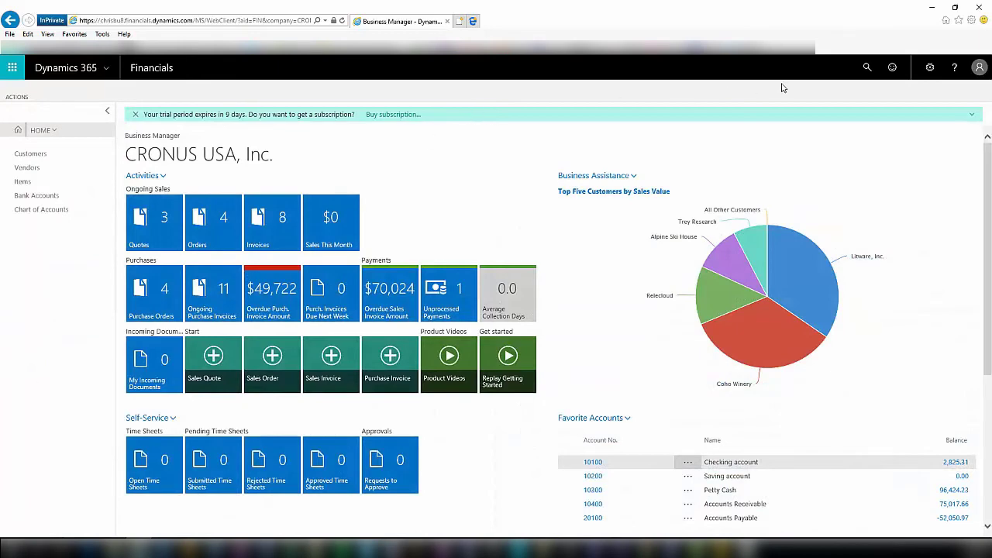
left_click(867, 67)
type("Jobs")
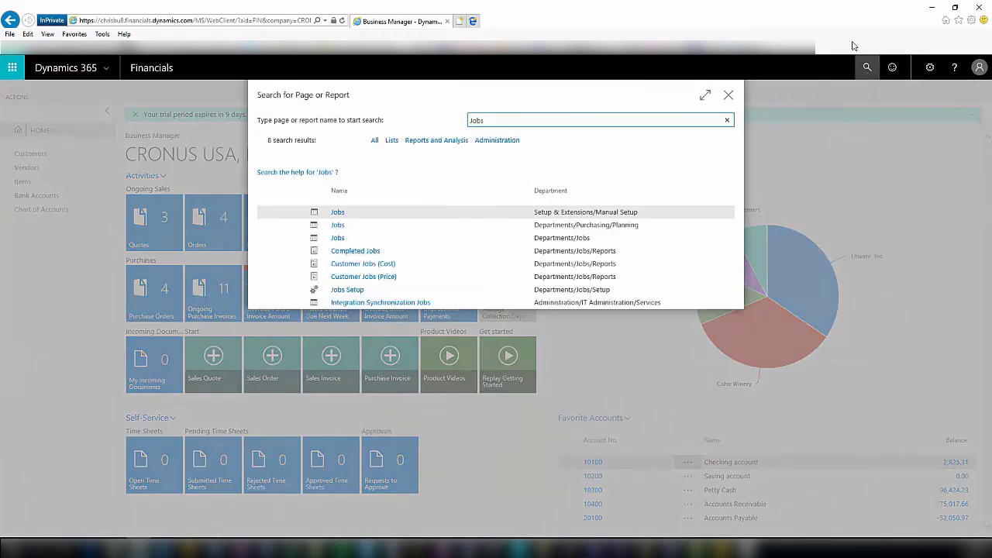
left_click(338, 238)
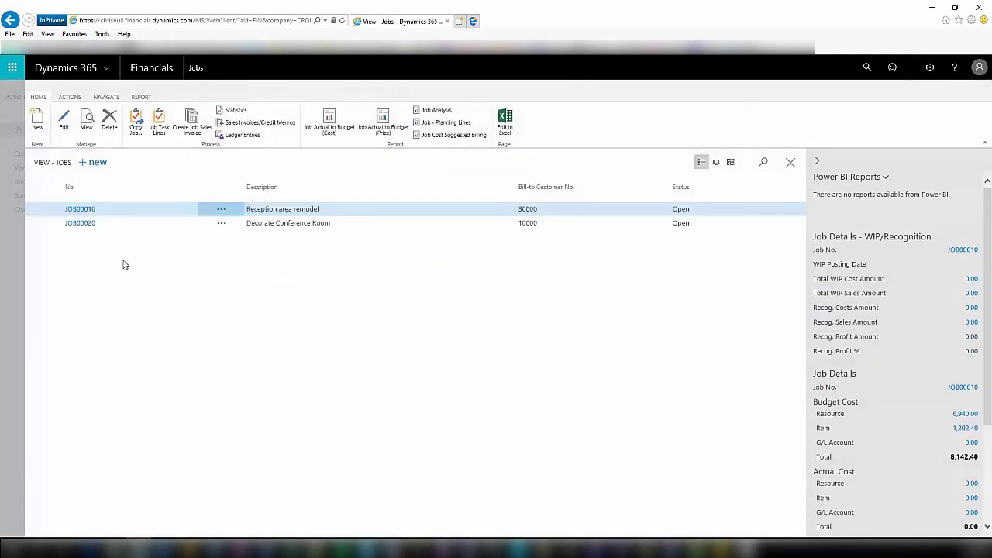
left_click(80, 209)
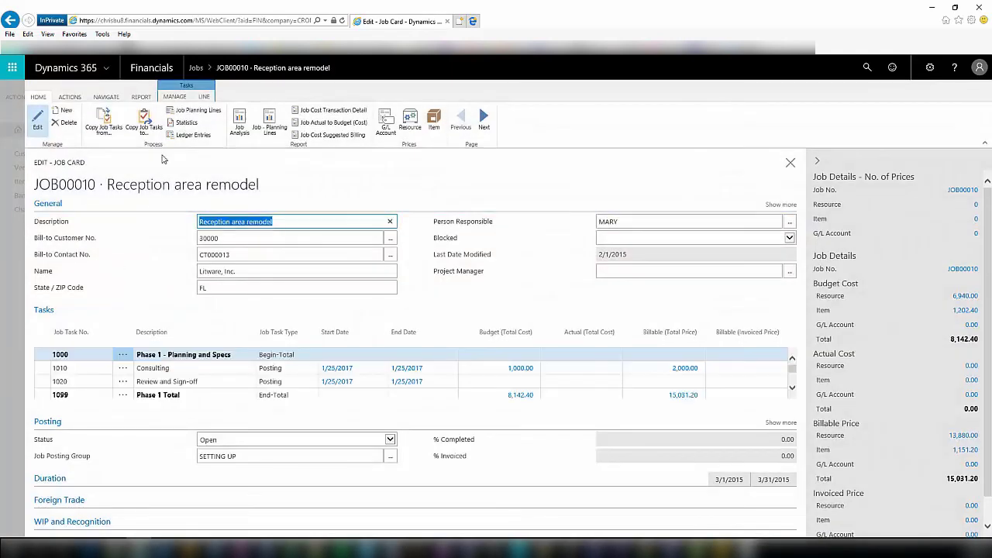
In Job Planning Lines, change the BERLIN Guest Chair, yellow quantity from 8 to 105.
left_click(197, 113)
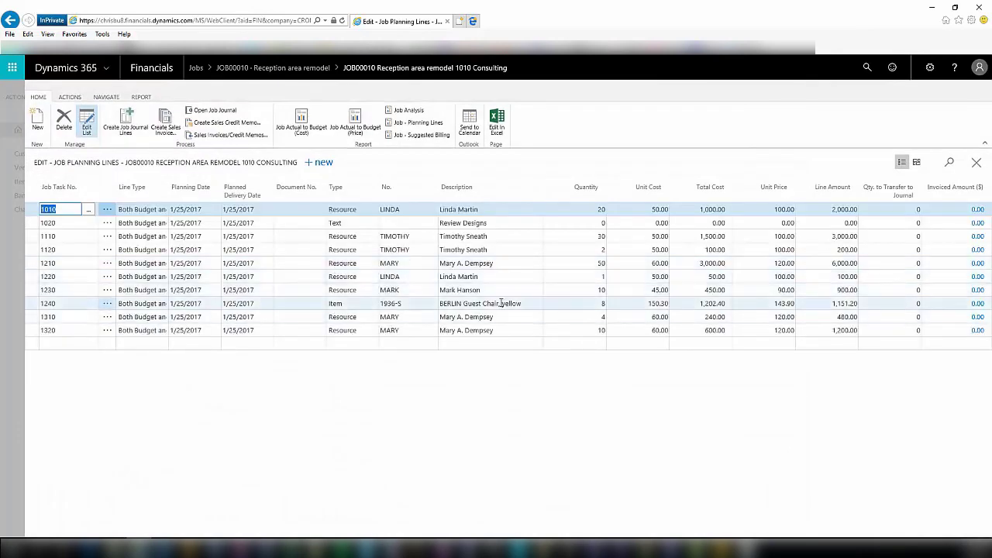
left_click(588, 303)
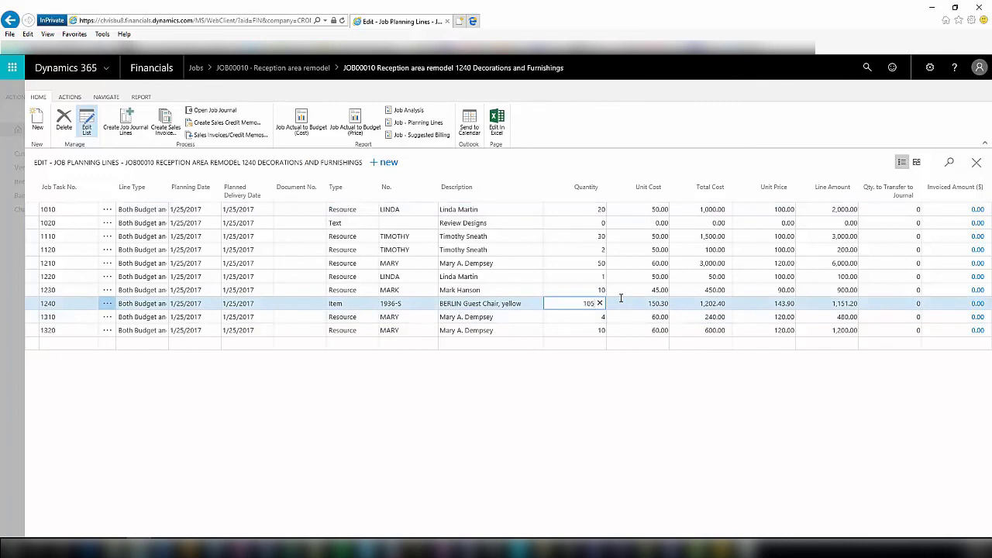
left_click(621, 298)
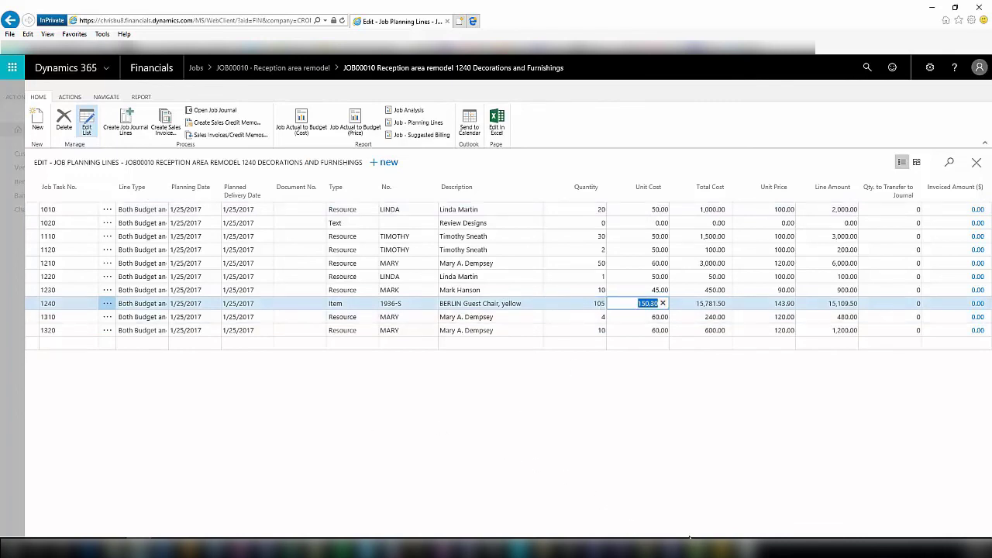
left_click(709, 549)
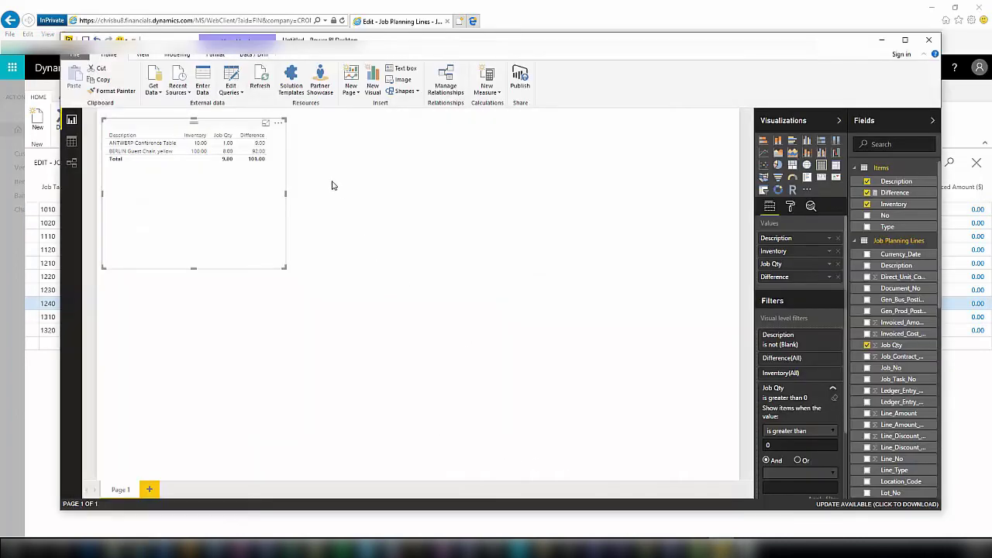
Refresh the data so BERLIN shows Job Qty 105.00 and red -5.00, then shorten the table visual.
left_click(260, 79)
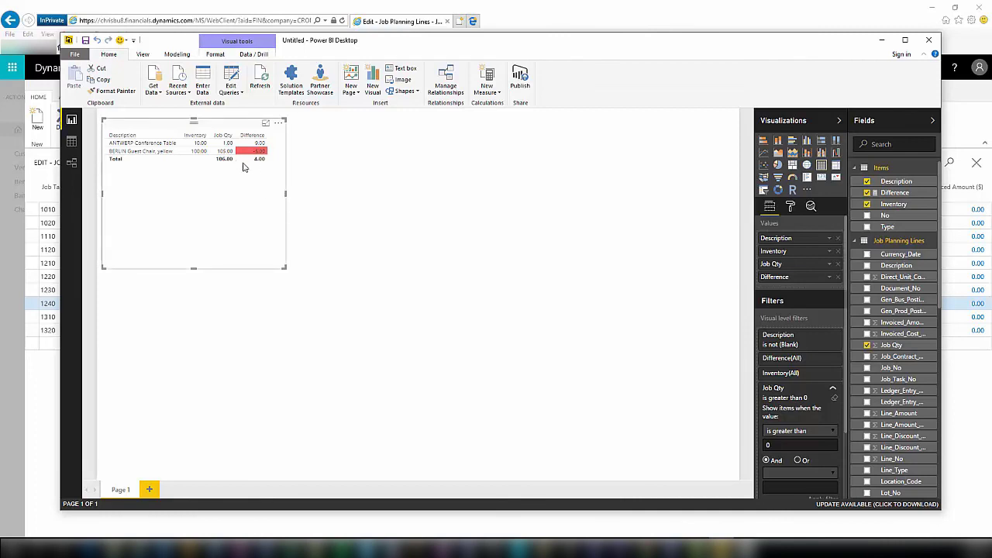
mouse_move(258, 157)
left_click_drag(198, 262, 197, 183)
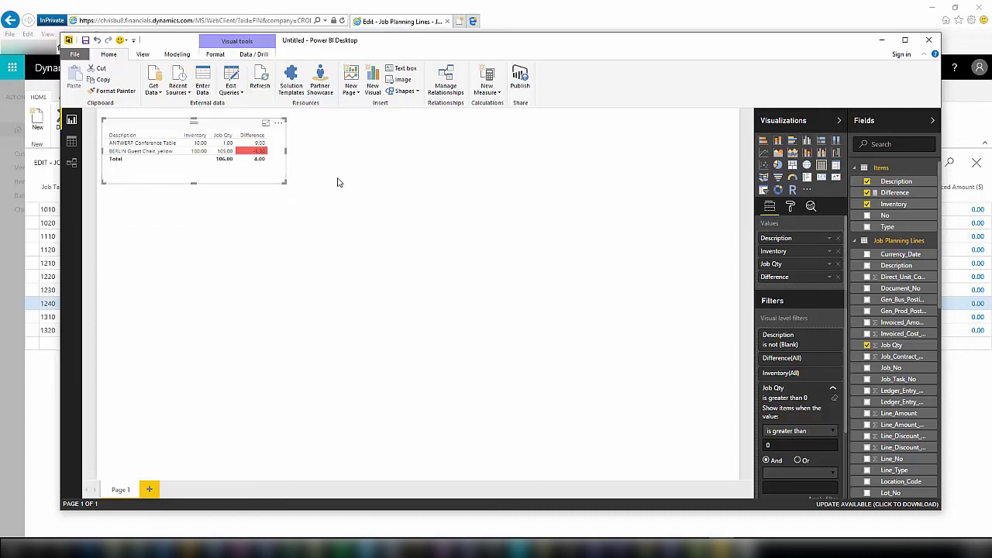